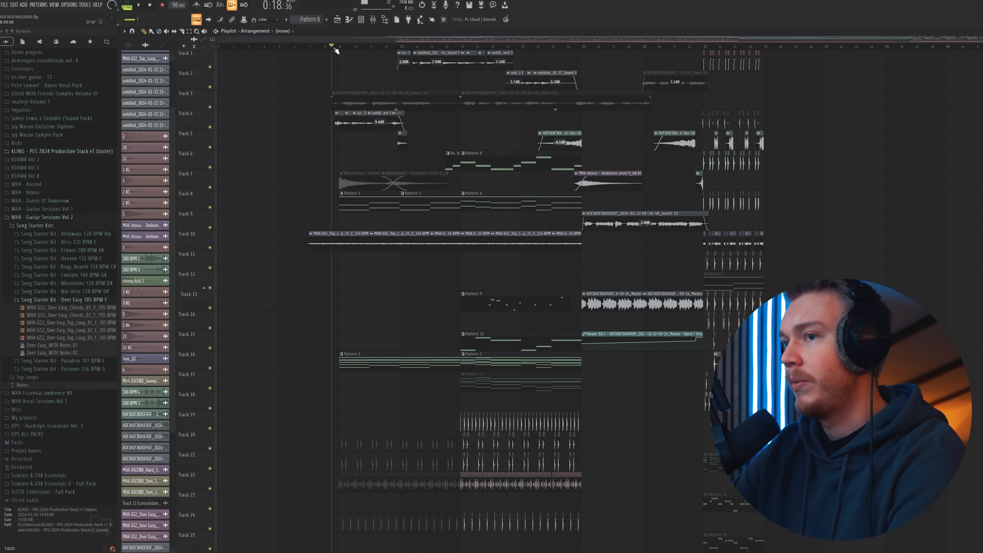
Step: Look over the clips on all playlist tracks of the arrangement
{"action": "scroll", "coordinate": [613, 339], "scroll_direction": "down", "scroll_amount": 6}
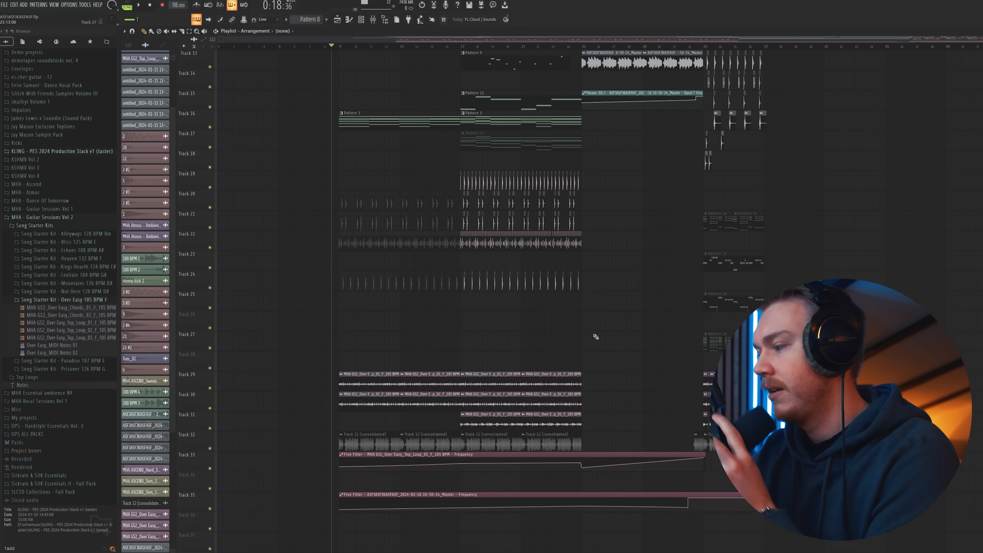
{"action": "scroll", "coordinate": [428, 341], "scroll_direction": "down", "scroll_amount": 2}
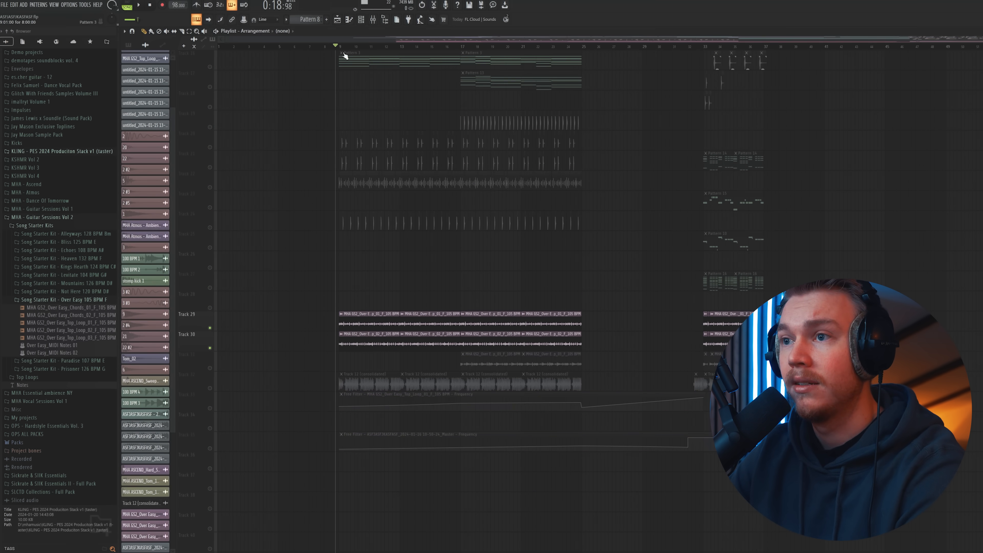
{"action": "scroll", "coordinate": [341, 47], "scroll_direction": "up", "scroll_amount": 5}
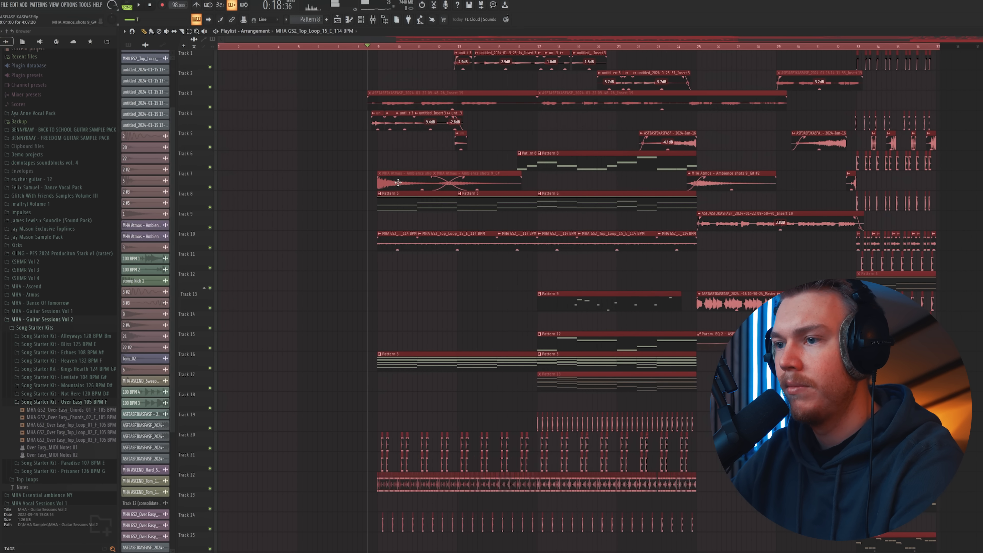
Step: Shift all clips eight bars later to bar 17 and duplicate the first eight-bar section, without drums, back to bar 9
{"action": "left_click_drag", "start_coordinate": [382, 189], "coordinate": [535, 189]}
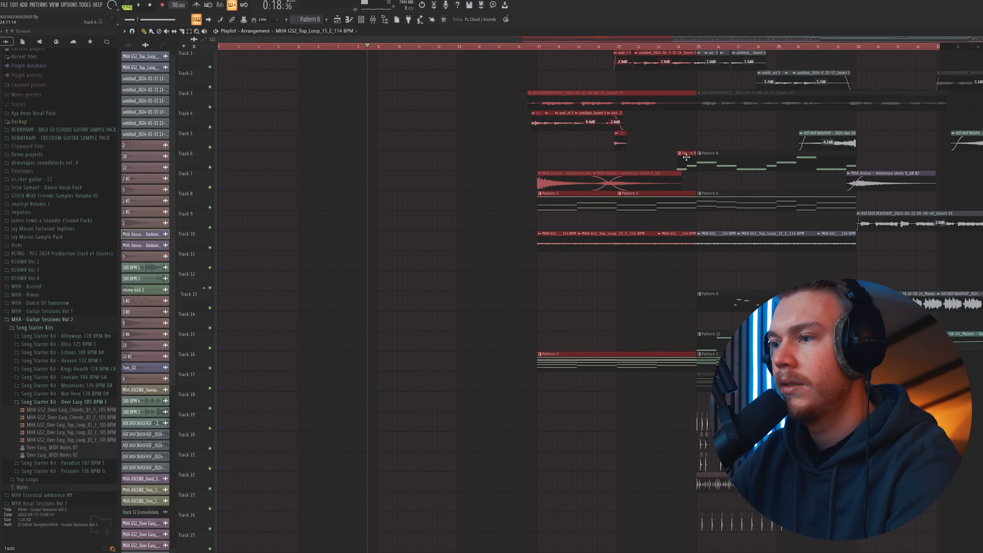
{"action": "left_click_drag", "start_coordinate": [691, 164], "coordinate": [532, 165]}
{"action": "left_click", "coordinate": [531, 165]}
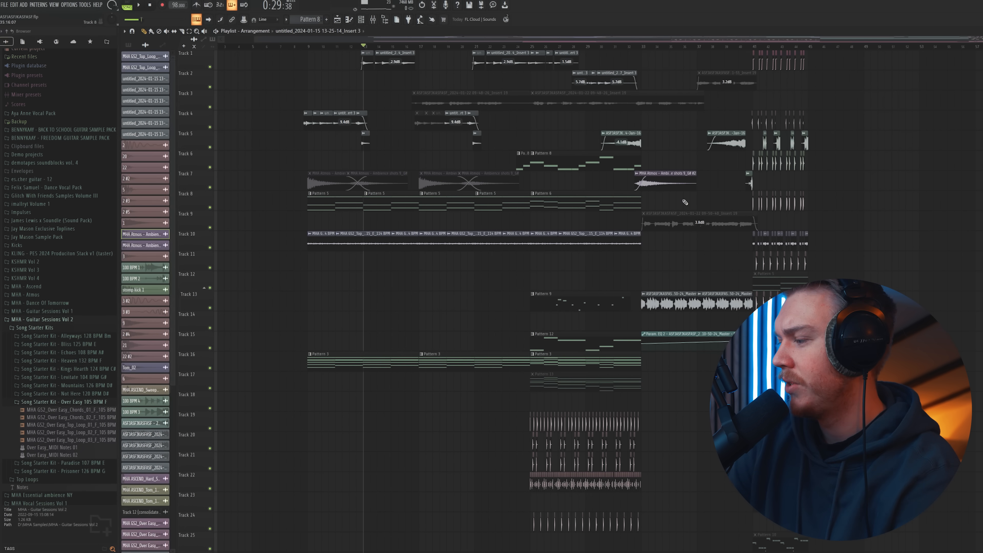
Step: Play the extended arrangement and examine the tracks around the build-up and the drop
{"action": "left_click_drag", "start_coordinate": [645, 49], "coordinate": [660, 272]}
{"action": "key", "text": "space"}
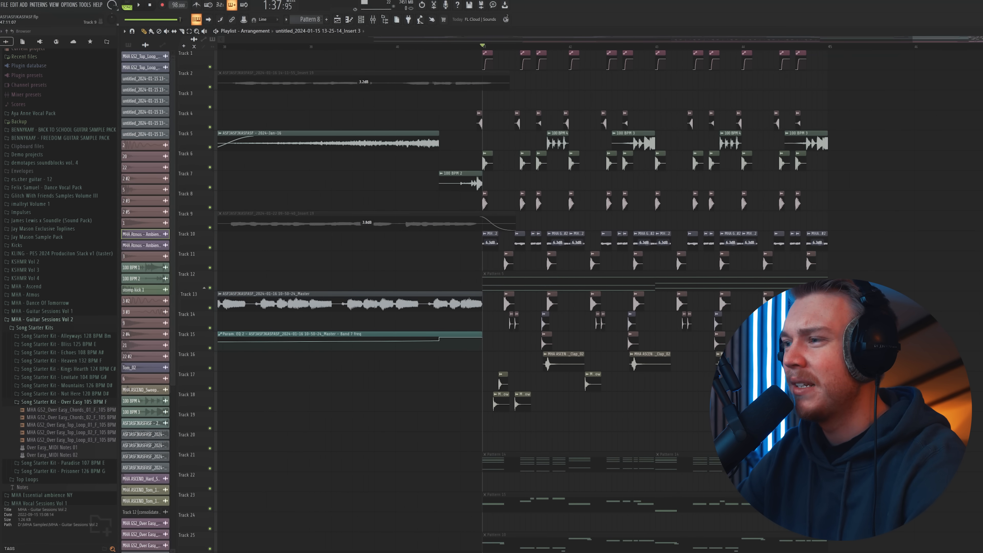
{"action": "scroll", "coordinate": [532, 279], "scroll_direction": "down", "scroll_amount": 5}
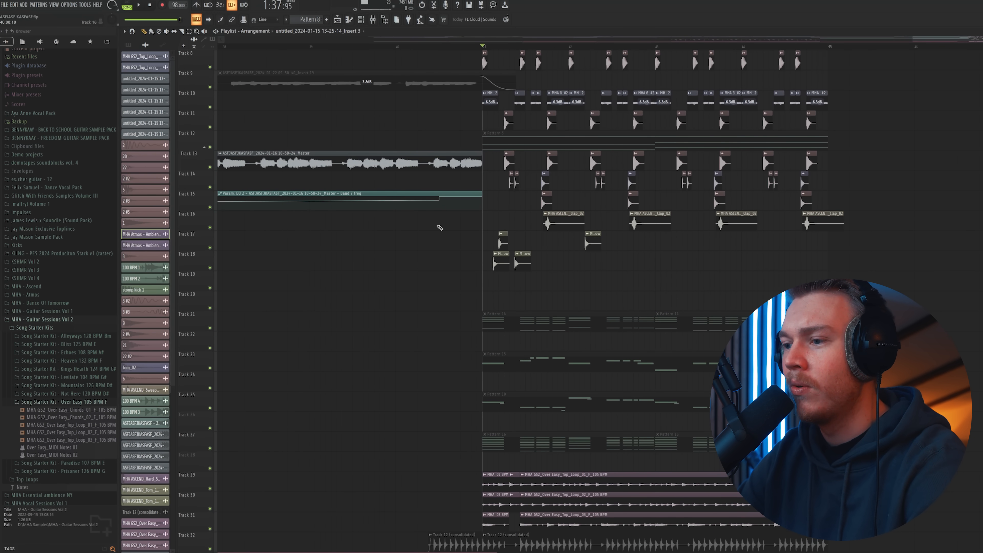
{"action": "scroll", "coordinate": [574, 364], "scroll_direction": "down", "scroll_amount": 3}
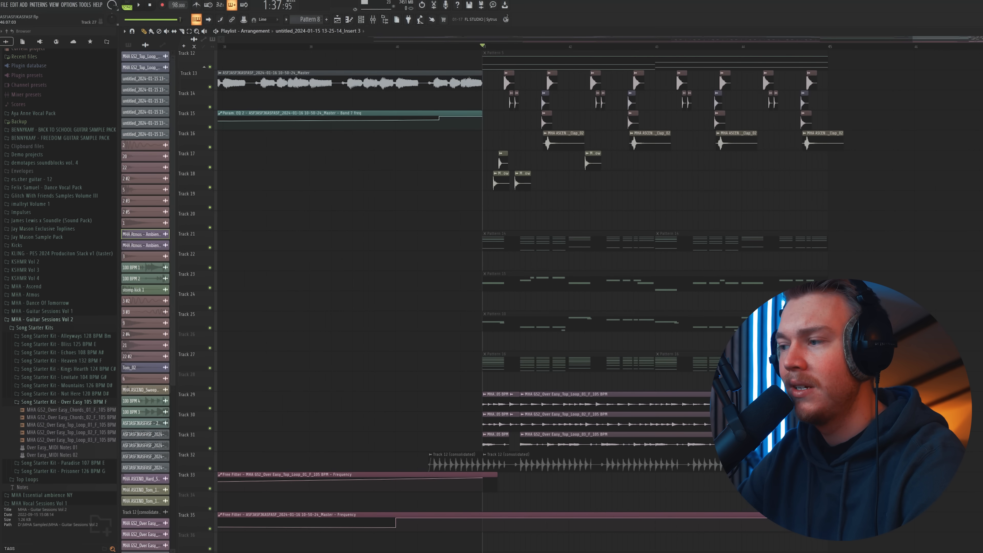
{"action": "scroll", "coordinate": [542, 302], "scroll_direction": "up", "scroll_amount": 8}
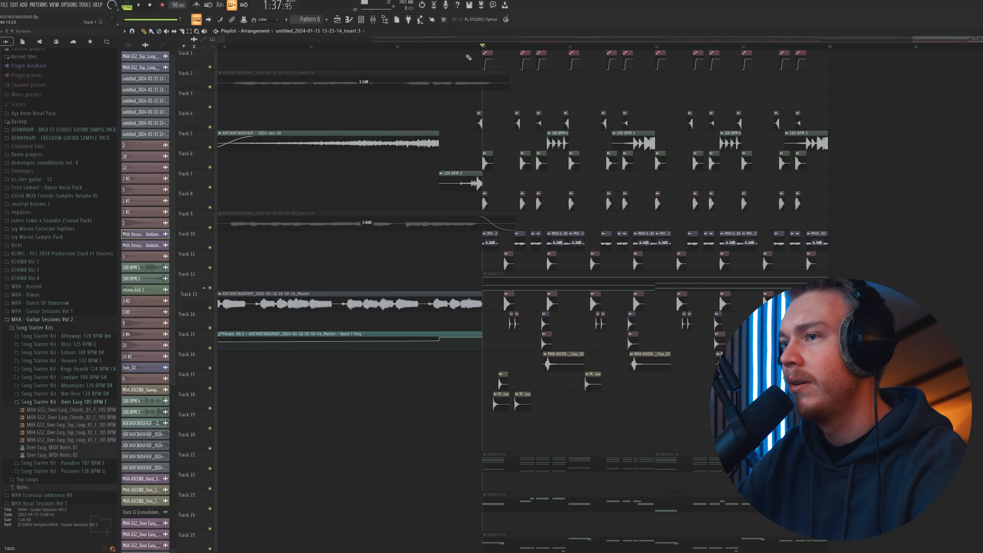
Step: Mute the short recorded vocal clip on Track 26 just before bar 17 and play the arrangement from there
{"action": "scroll", "coordinate": [468, 57], "scroll_direction": "down", "scroll_amount": 2}
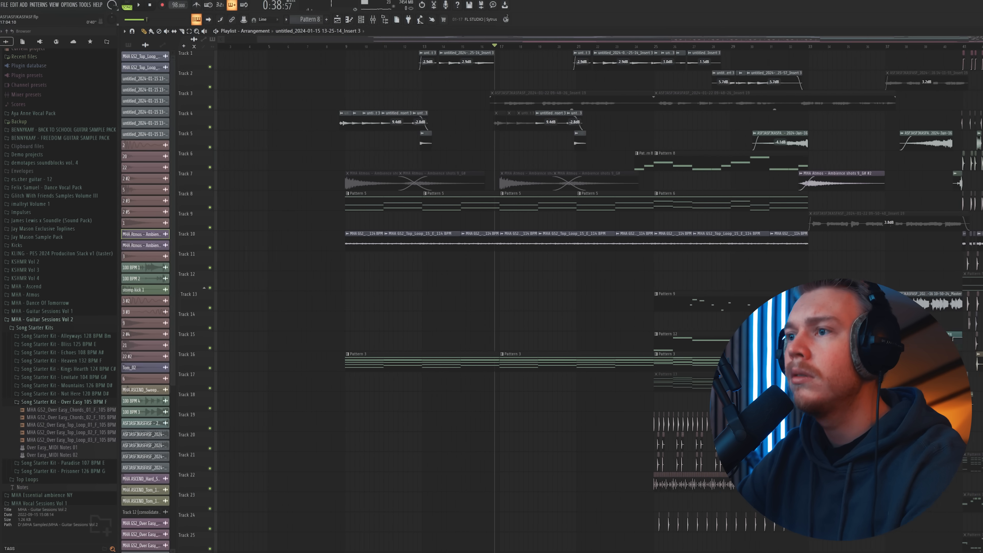
{"action": "scroll", "coordinate": [339, 51], "scroll_direction": "up", "scroll_amount": 1}
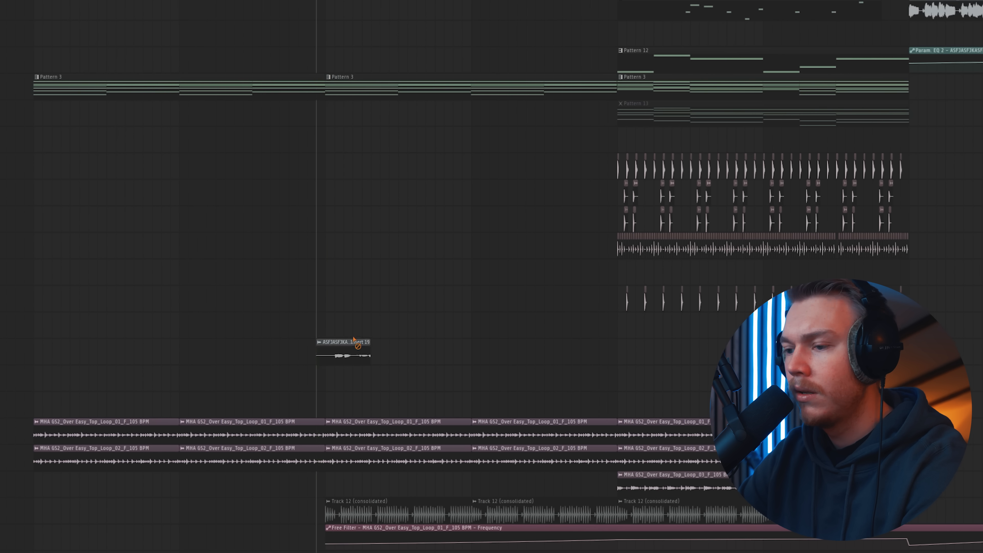
{"action": "right_click", "coordinate": [361, 344], "text": "alt"}
{"action": "key", "text": "space"}
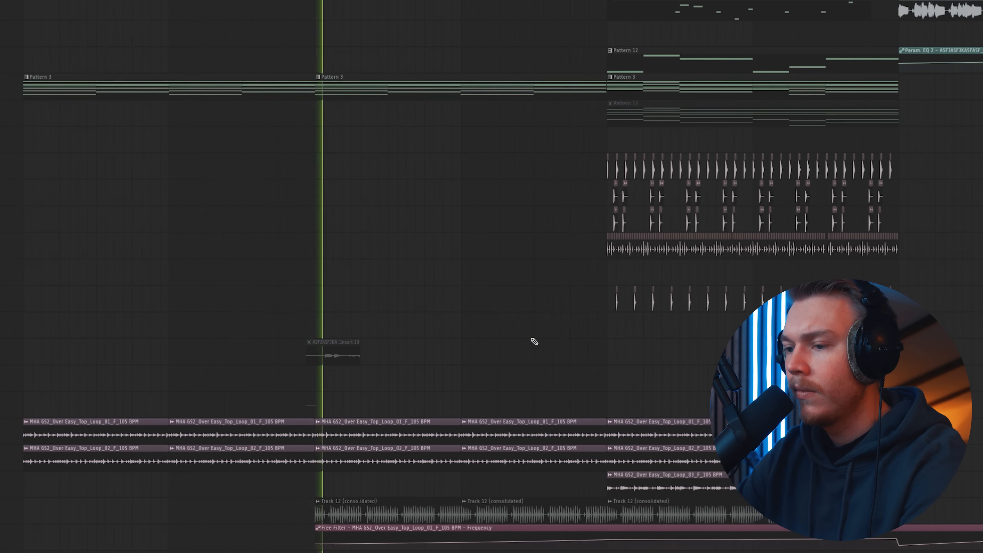
Step: Examine the recorded vocal clips on Tracks 36 and 37 against the rest of the arrangement
{"action": "scroll", "coordinate": [530, 342], "scroll_direction": "down", "scroll_amount": 2}
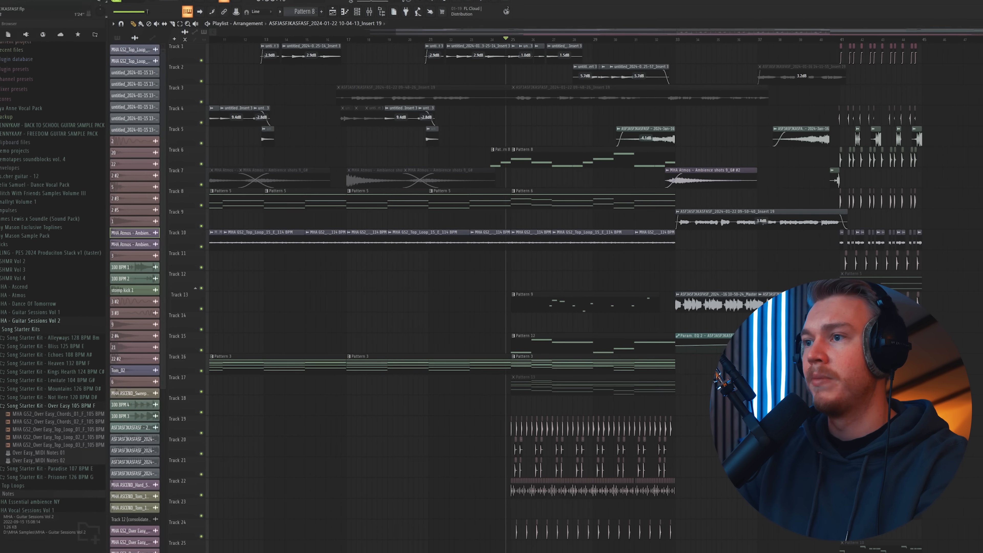
{"action": "scroll", "coordinate": [715, 32], "scroll_direction": "down", "scroll_amount": 2}
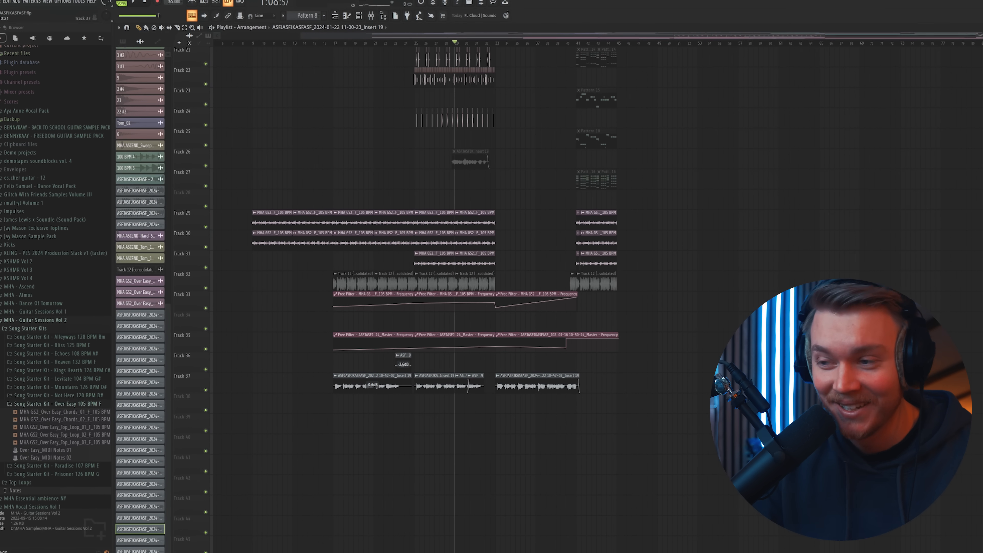
{"action": "scroll", "coordinate": [691, 373], "scroll_direction": "up", "scroll_amount": 2}
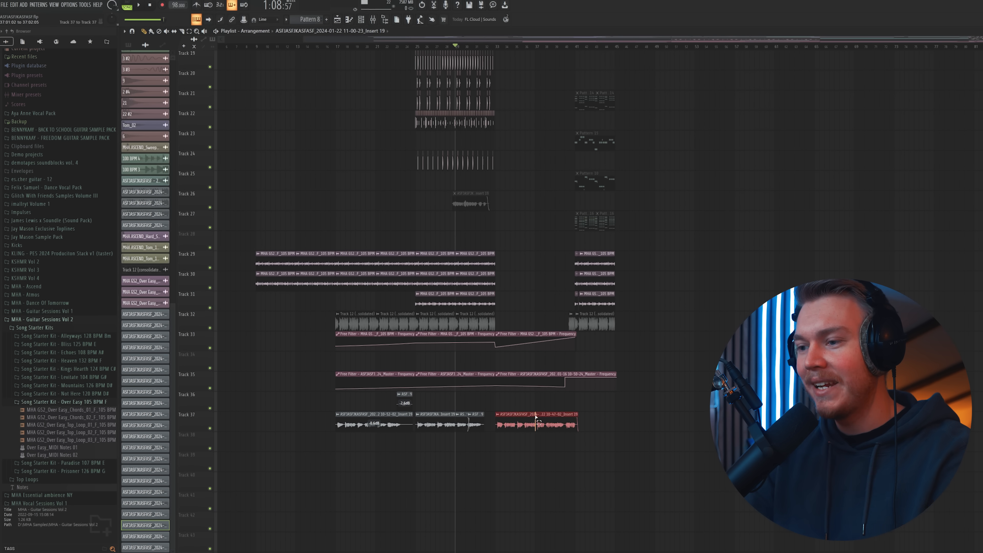
{"action": "scroll", "coordinate": [541, 387], "scroll_direction": "down", "scroll_amount": 3}
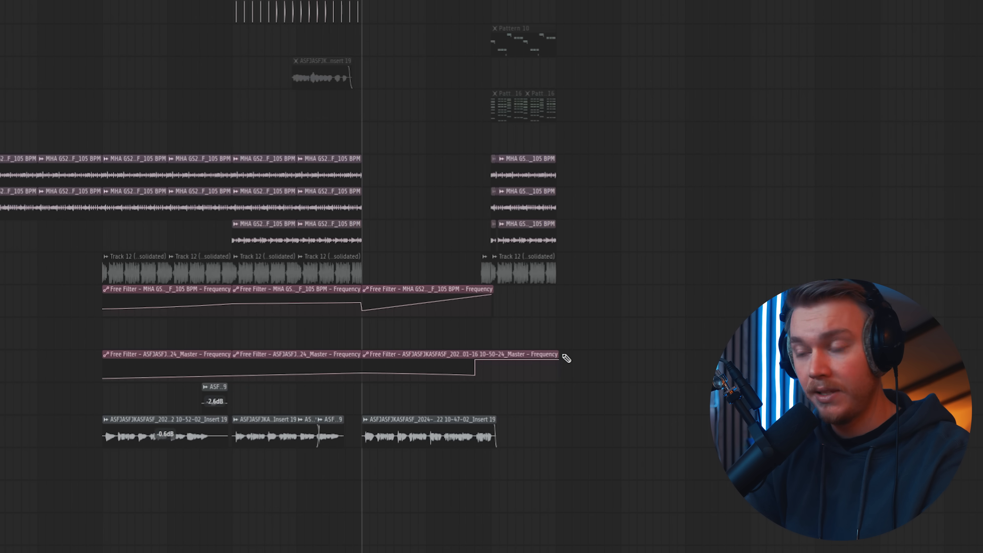
{"action": "scroll", "coordinate": [424, 92], "scroll_direction": "up", "scroll_amount": 4}
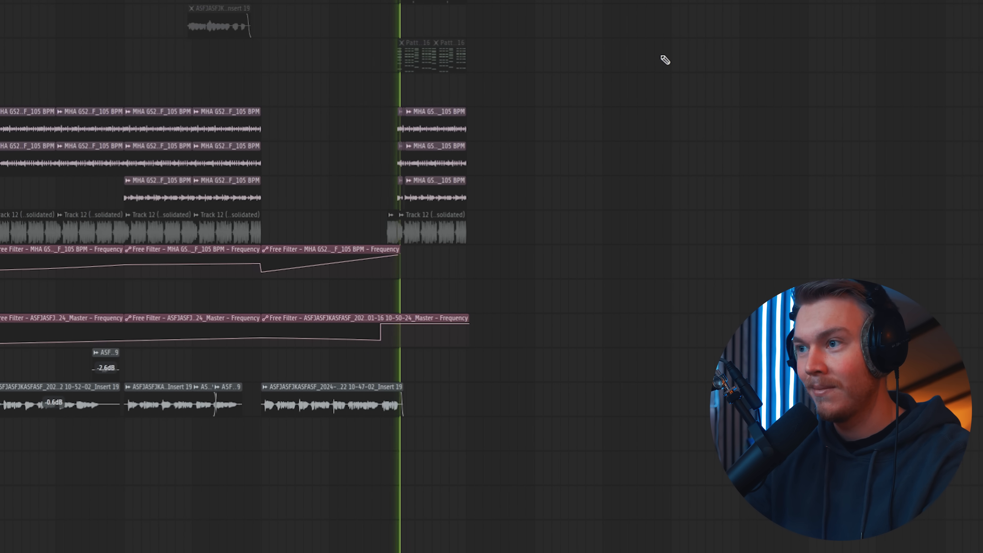
{"action": "scroll", "coordinate": [637, 6], "scroll_direction": "down", "scroll_amount": 1}
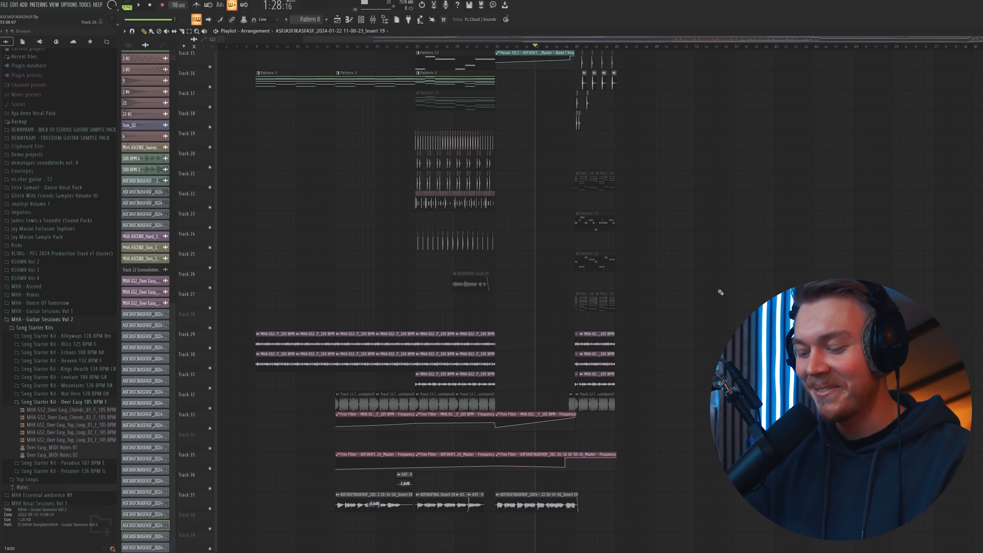
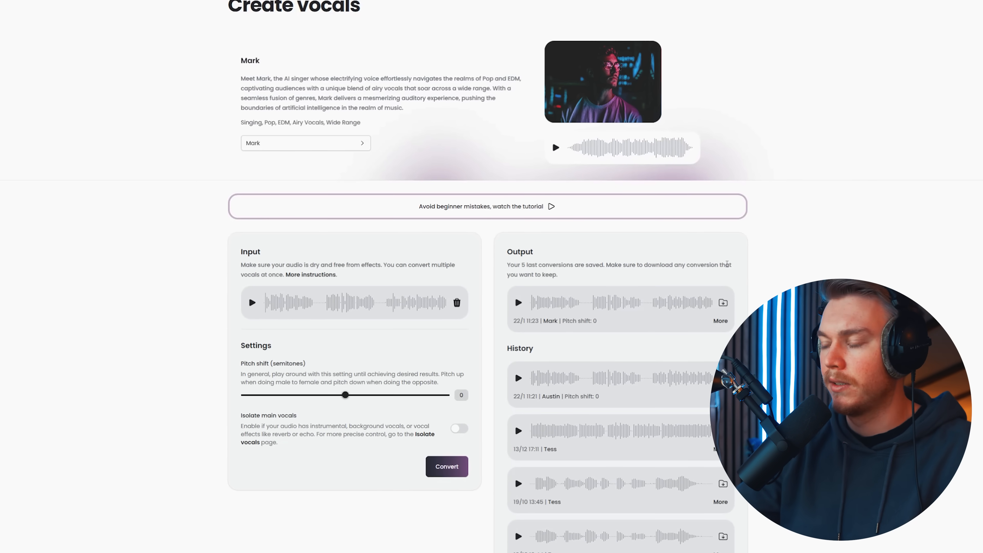
Step: Audition the Mark conversion on the vocal conversion website, then inspect the raw 1 mark clip on Track 48 in FL Studio
{"action": "left_click", "coordinate": [518, 302]}
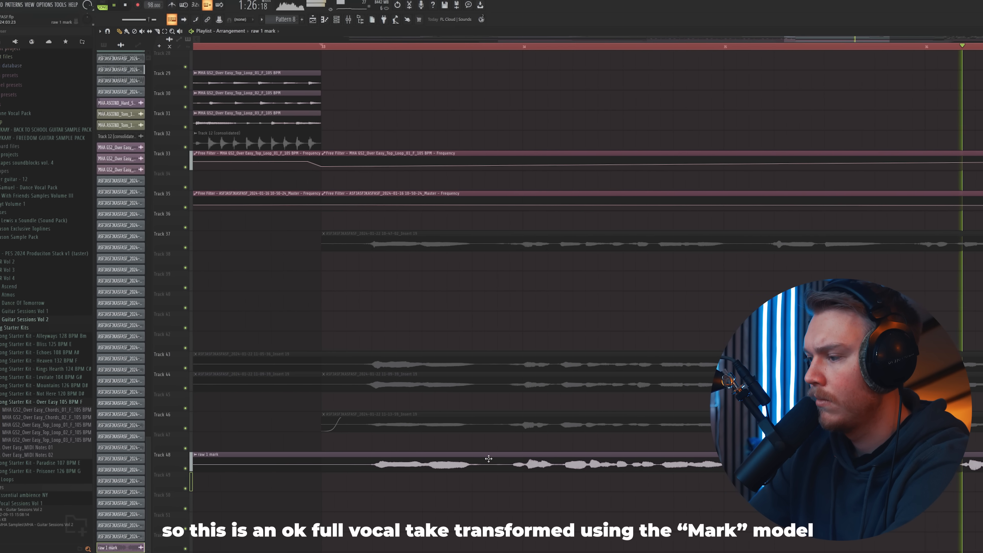
{"action": "scroll", "coordinate": [585, 40], "scroll_direction": "right", "scroll_amount": 3}
{"action": "scroll", "coordinate": [584, 40], "scroll_direction": "down", "scroll_amount": 3}
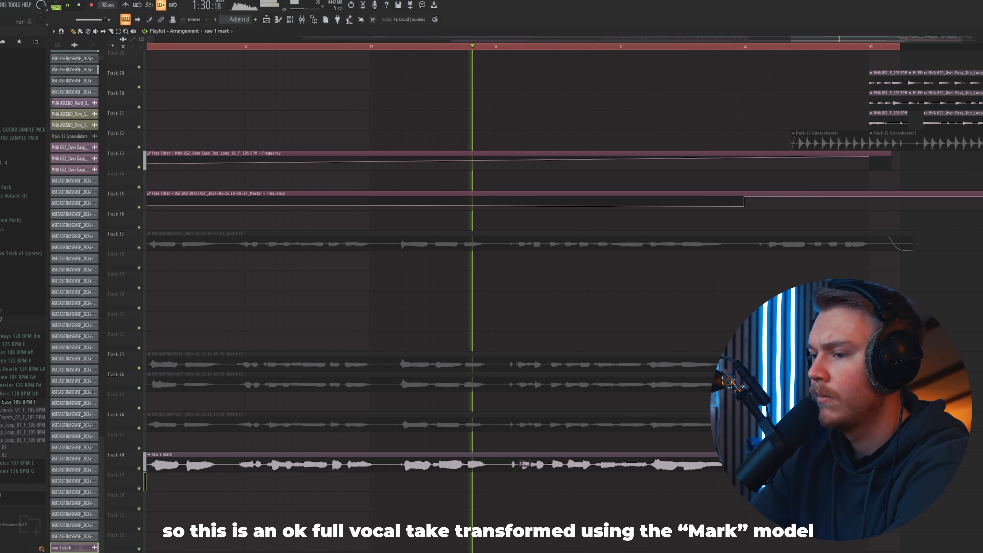
{"action": "scroll", "coordinate": [509, 176], "scroll_direction": "up", "scroll_amount": 4}
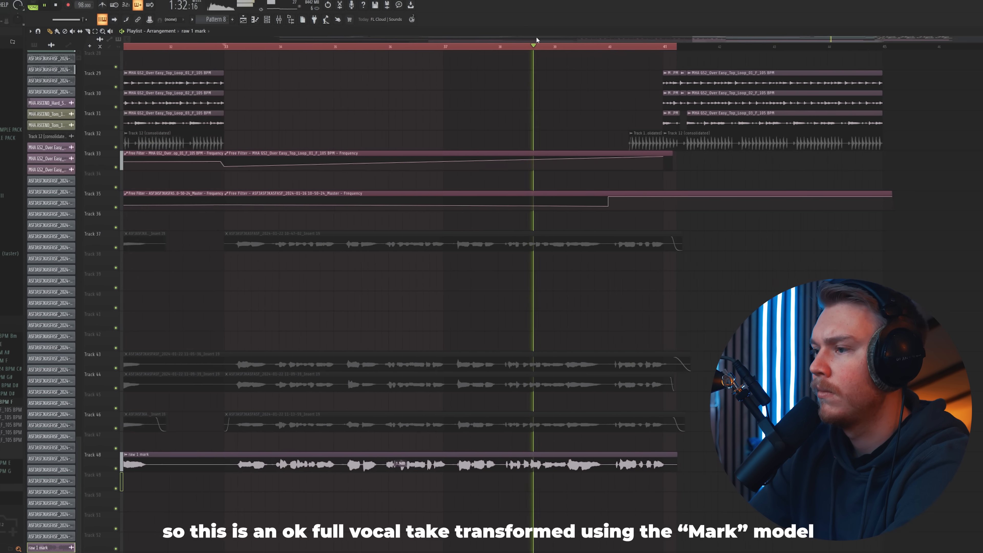
{"action": "scroll", "coordinate": [509, 176], "scroll_direction": "down", "scroll_amount": 3}
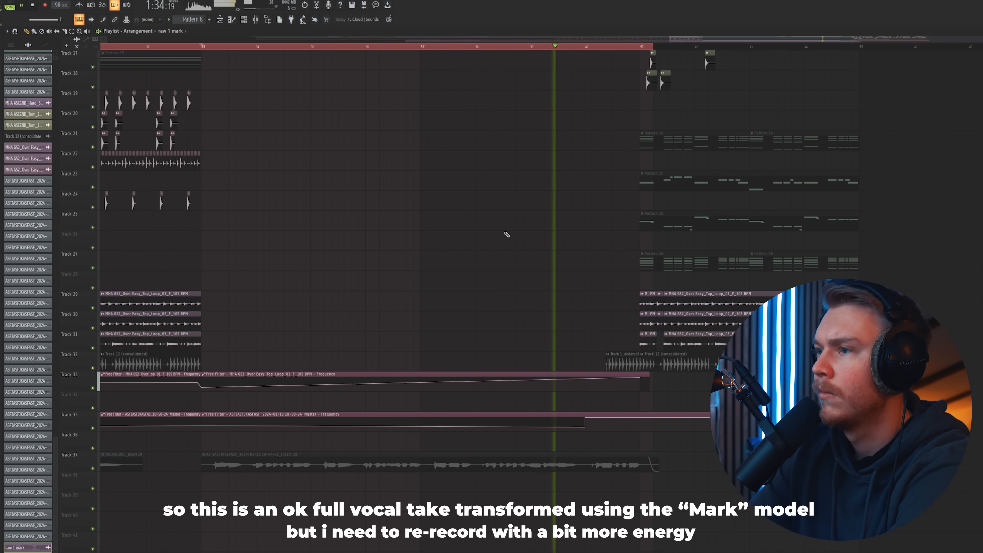
Step: Compare the vocal takes around the raw 1 mark clip and play the re-recorded vocal on Track 46
{"action": "scroll", "coordinate": [484, 232], "scroll_direction": "down", "scroll_amount": 4}
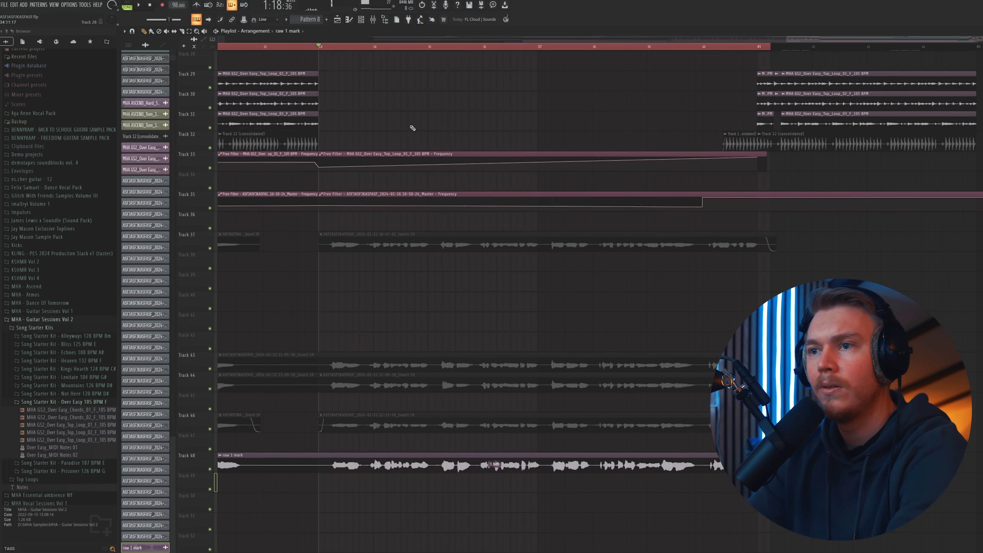
{"action": "scroll", "coordinate": [413, 128], "scroll_direction": "down", "scroll_amount": 1}
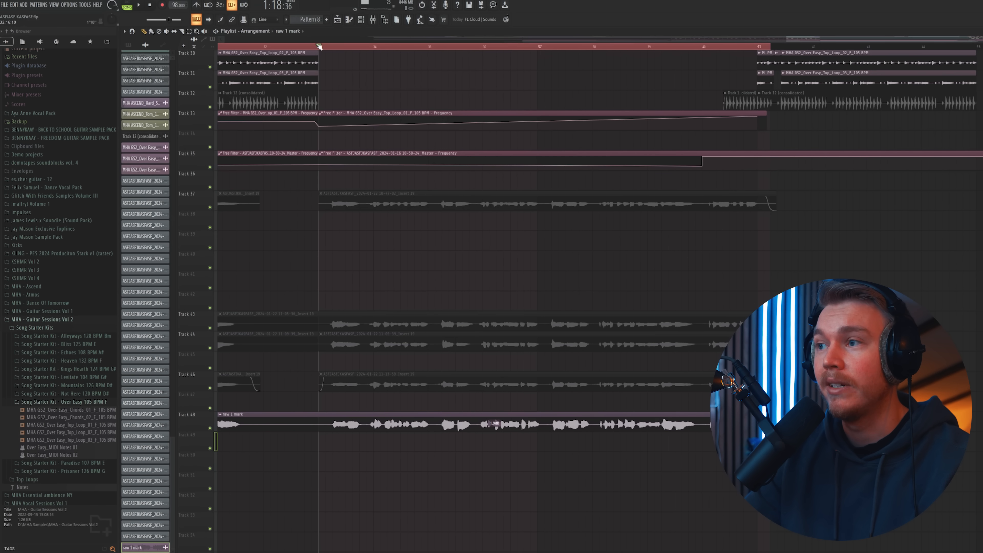
{"action": "scroll", "coordinate": [366, 288], "scroll_direction": "down", "scroll_amount": 2}
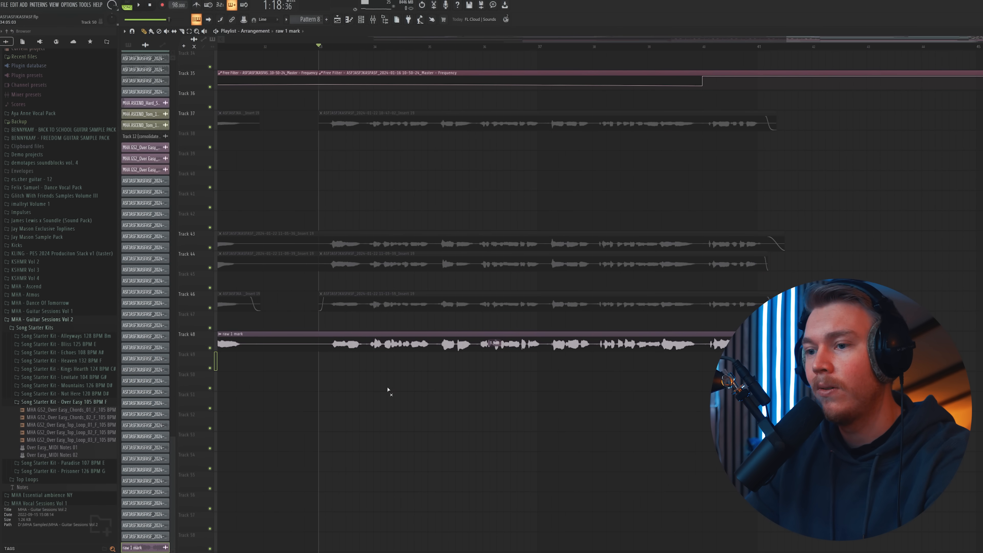
{"action": "scroll", "coordinate": [403, 407], "scroll_direction": "down", "scroll_amount": 1}
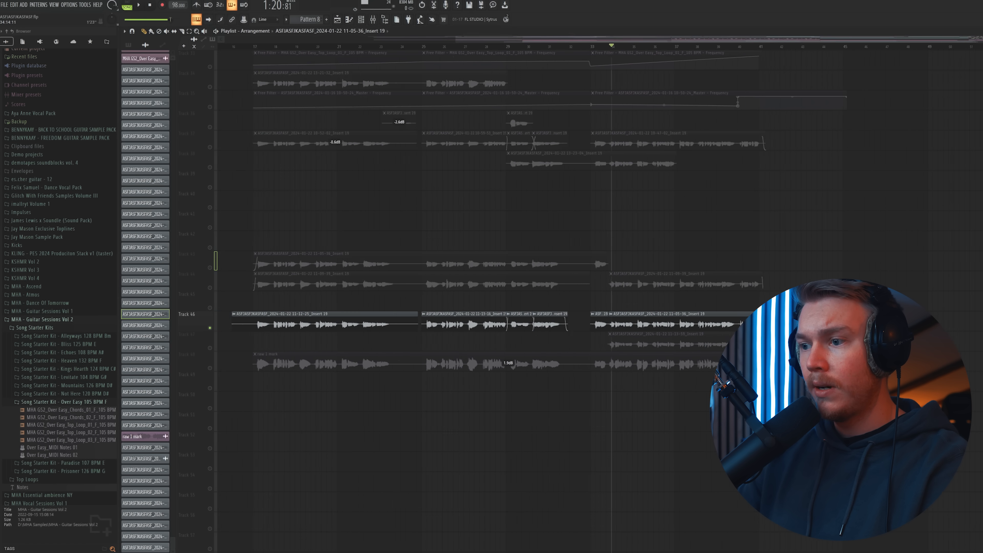
{"action": "scroll", "coordinate": [330, 269], "scroll_direction": "down", "scroll_amount": 2}
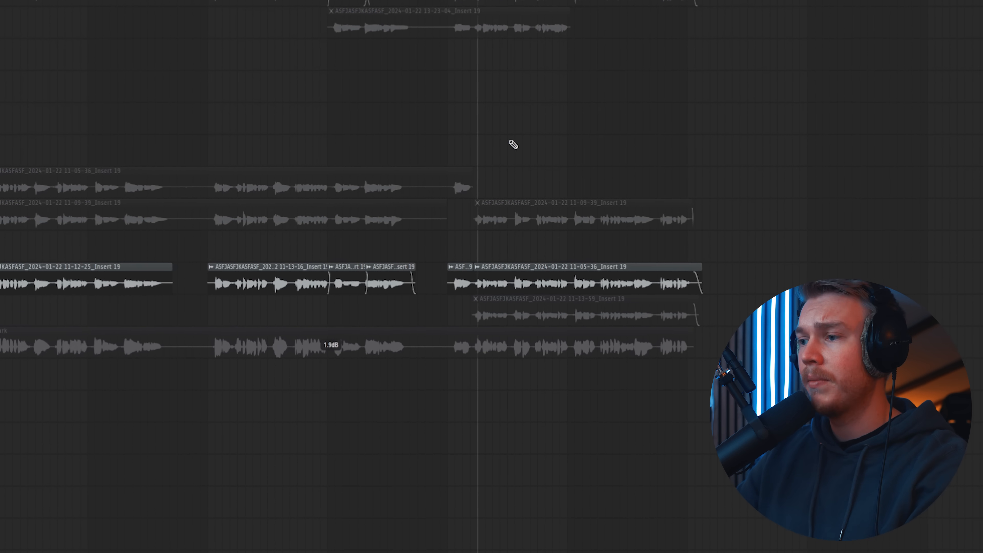
{"action": "key", "text": "space"}
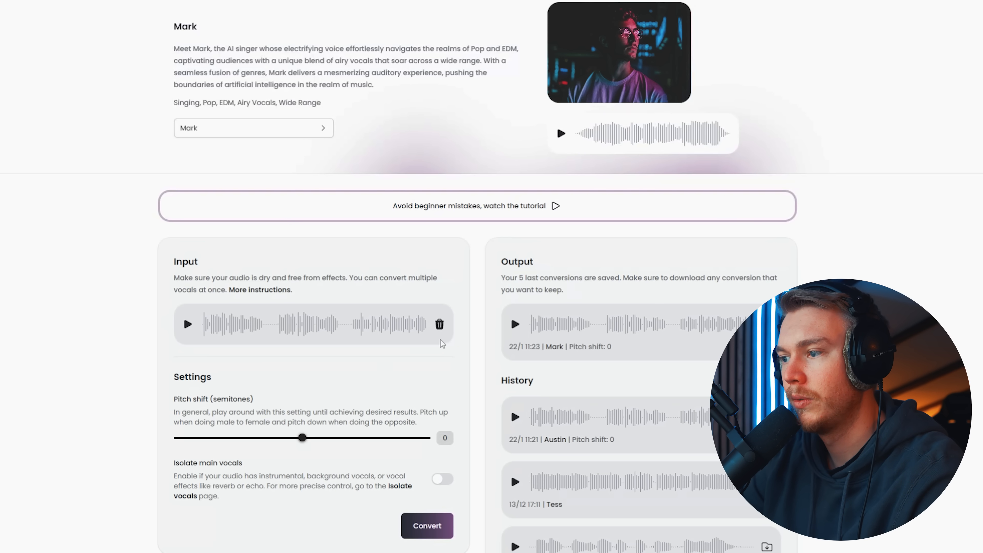
Step: On the vocal conversion website, replace the input audio with the new vocal take and convert it with the Mark voice at pitch shift 0
{"action": "left_click", "coordinate": [439, 324]}
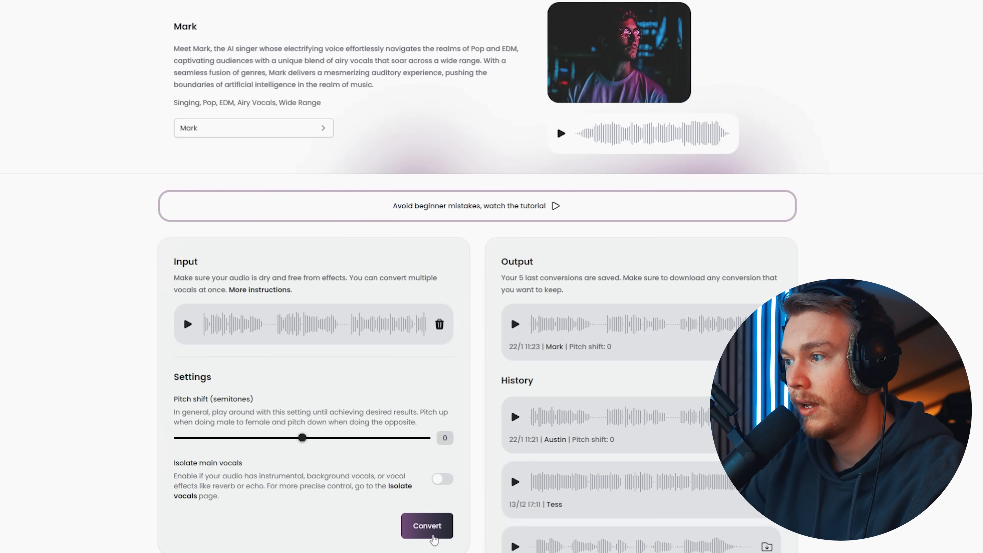
{"action": "left_click", "coordinate": [430, 526]}
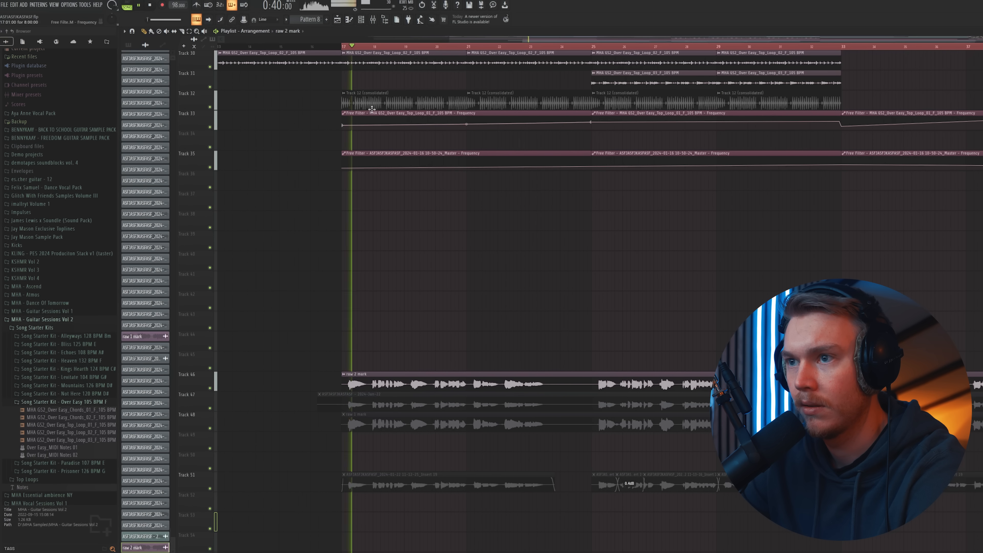
Step: Set the scale of Auto-Tune Pro on the raw 2 mark vocal to Major and adjust its Flex-Tune and Retune Speed
{"action": "scroll", "coordinate": [387, 329], "scroll_direction": "up", "scroll_amount": 7}
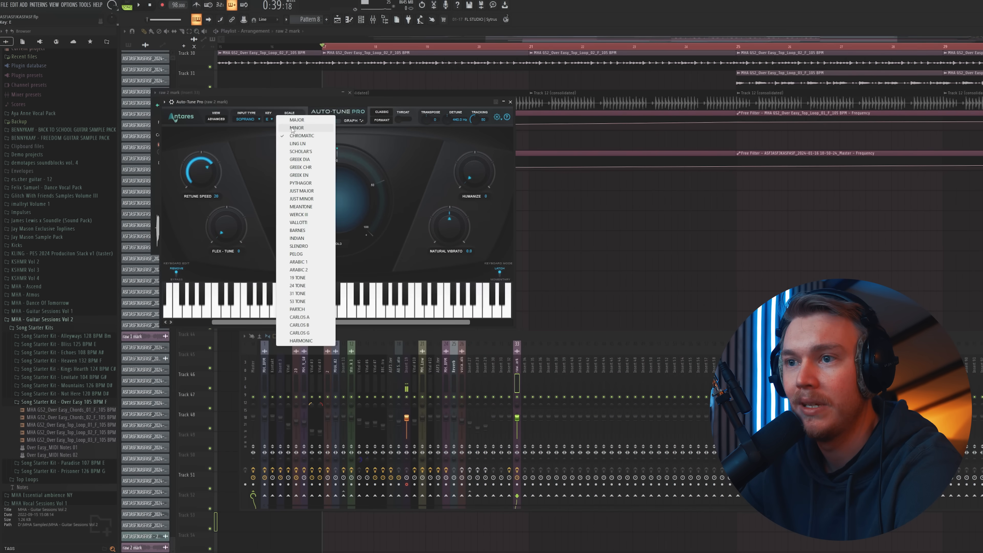
{"action": "left_click", "coordinate": [286, 131]}
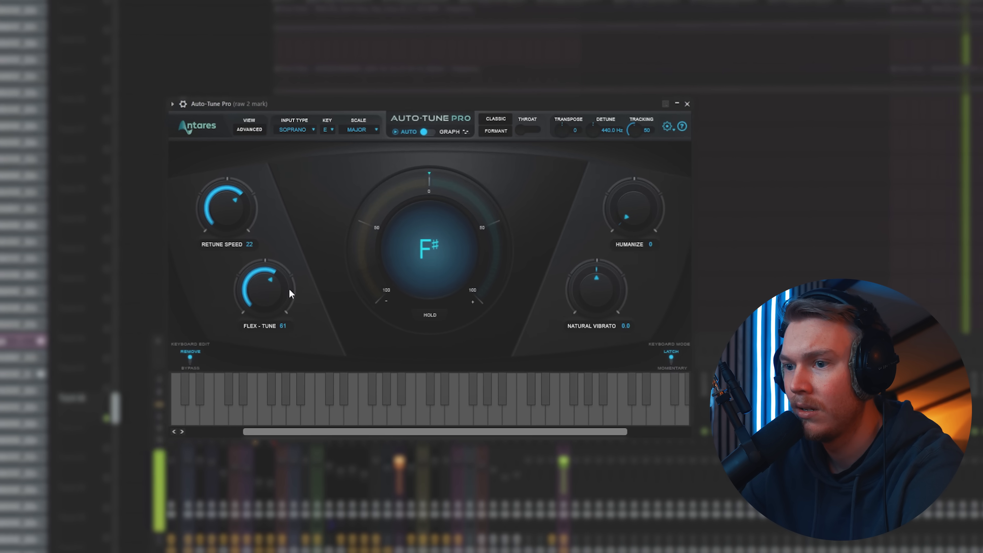
{"action": "left_click_drag", "start_coordinate": [290, 293], "coordinate": [263, 308]}
{"action": "left_click_drag", "start_coordinate": [239, 219], "coordinate": [225, 219]}
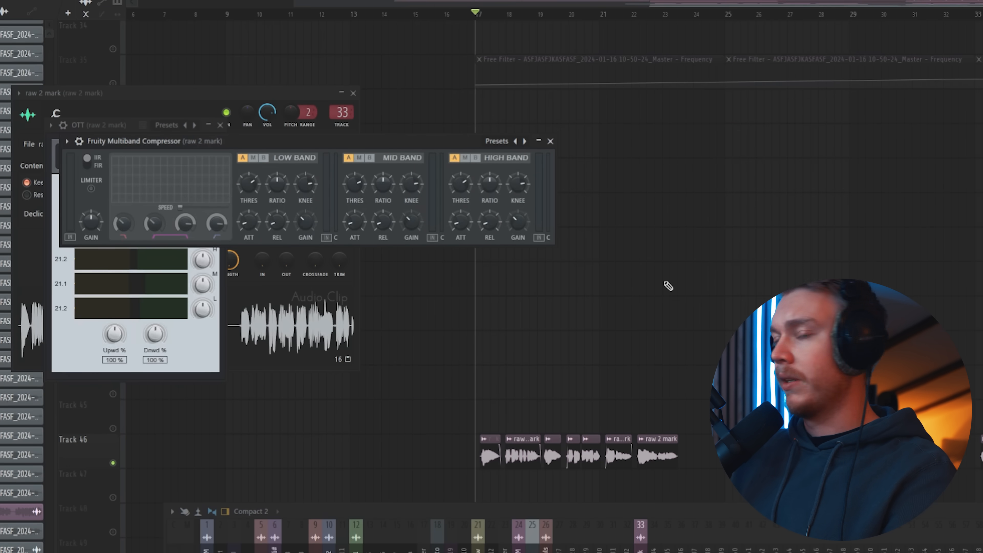
Step: Move the Fruity Multiband Compressor window clear of the OTT controls for the raw 2 mark vocal
{"action": "left_click_drag", "start_coordinate": [301, 148], "coordinate": [411, 193]}
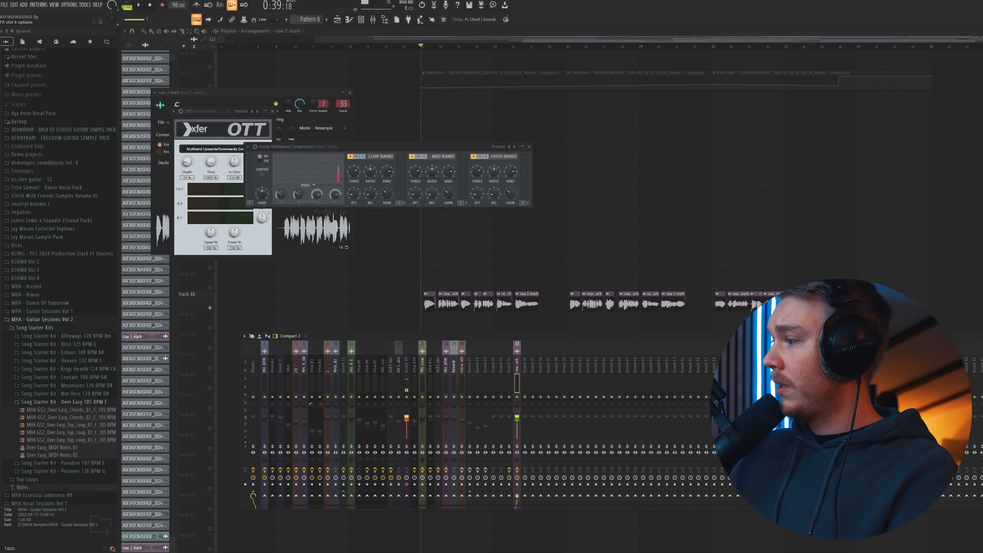
Step: Load the "vocal base v3 typ" mixer track state onto Insert 34
{"action": "left_click_drag", "start_coordinate": [332, 145], "coordinate": [330, 146]}
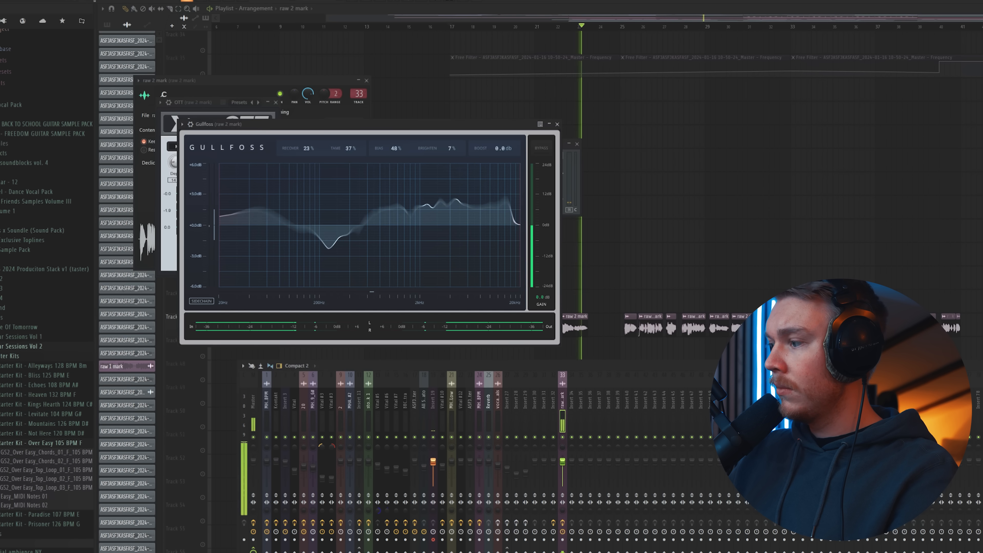
{"action": "right_click", "coordinate": [529, 342]}
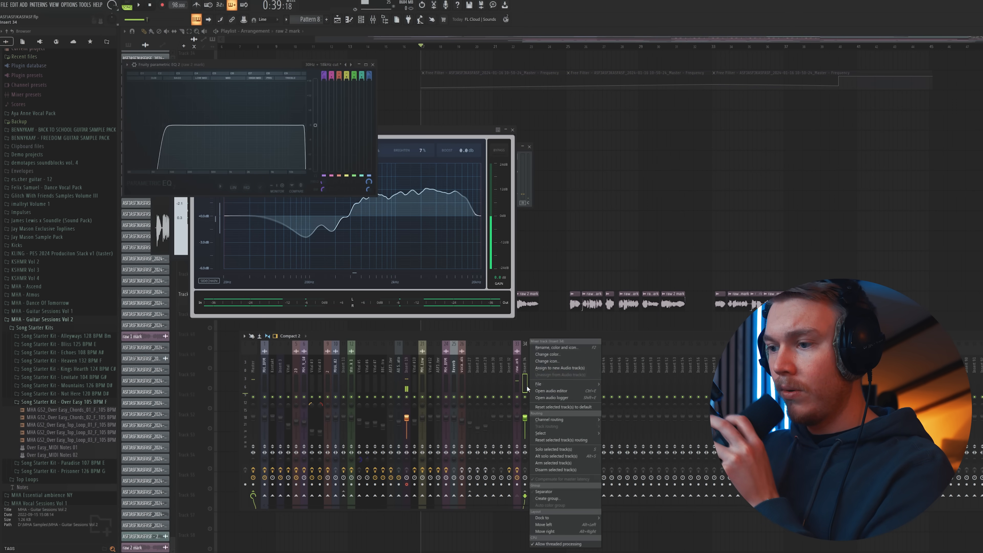
{"action": "mouse_move", "coordinate": [545, 385]}
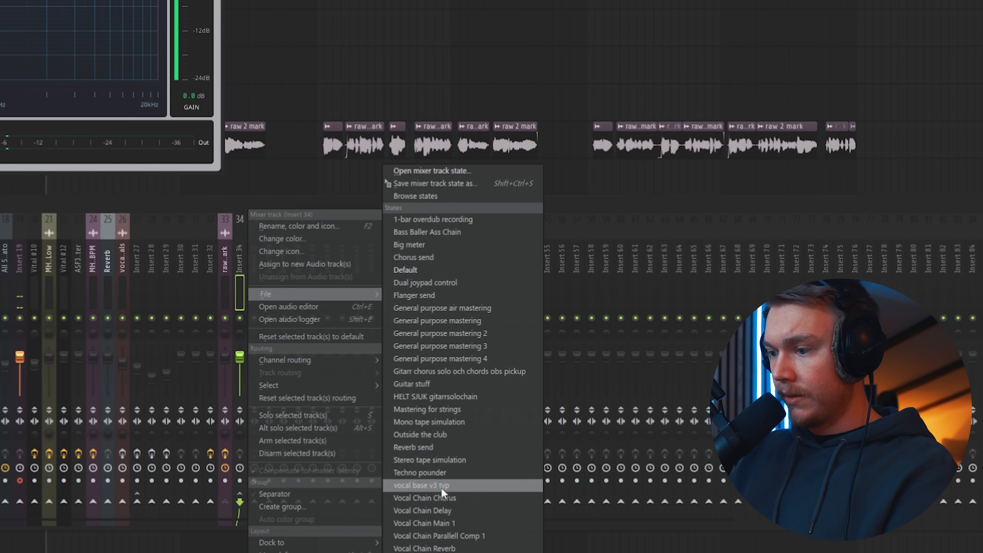
{"action": "left_click", "coordinate": [645, 495]}
Step: Play the vocal on Track 46 and review the Pattern 3 chords, the playlist arrangement and the mixer
{"action": "key", "text": "space"}
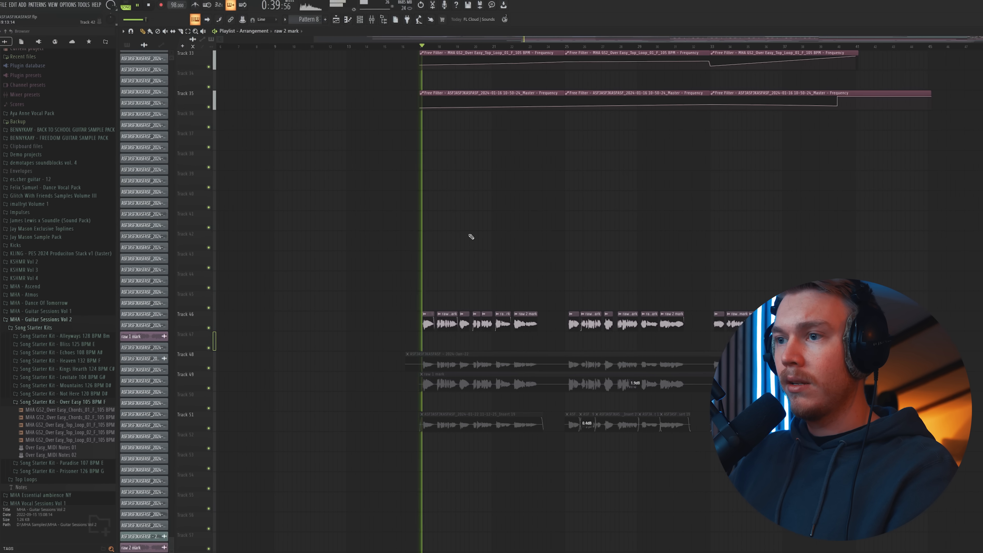
{"action": "scroll", "coordinate": [467, 235], "scroll_direction": "up", "scroll_amount": 4}
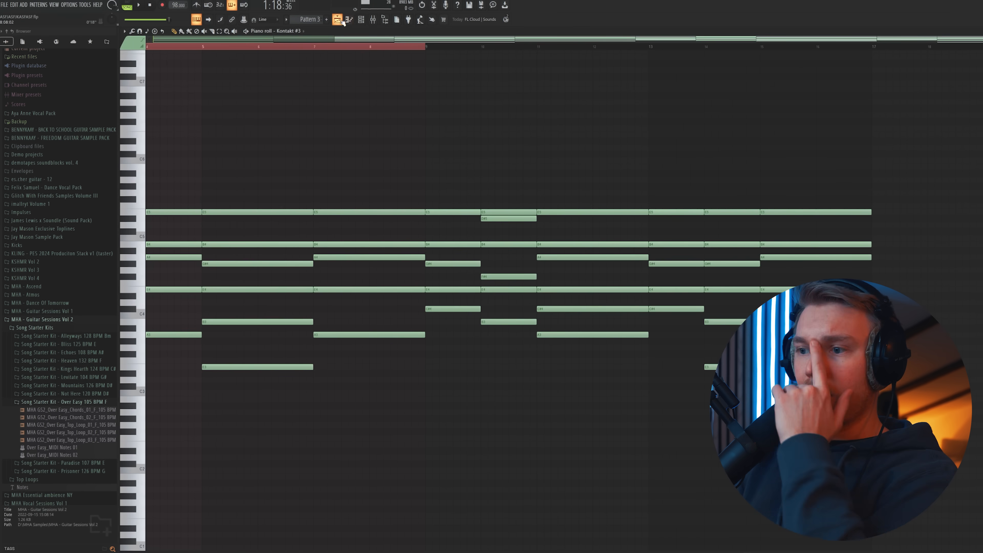
{"action": "key", "text": "F5"}
{"action": "scroll", "coordinate": [417, 269], "scroll_direction": "down", "scroll_amount": 4}
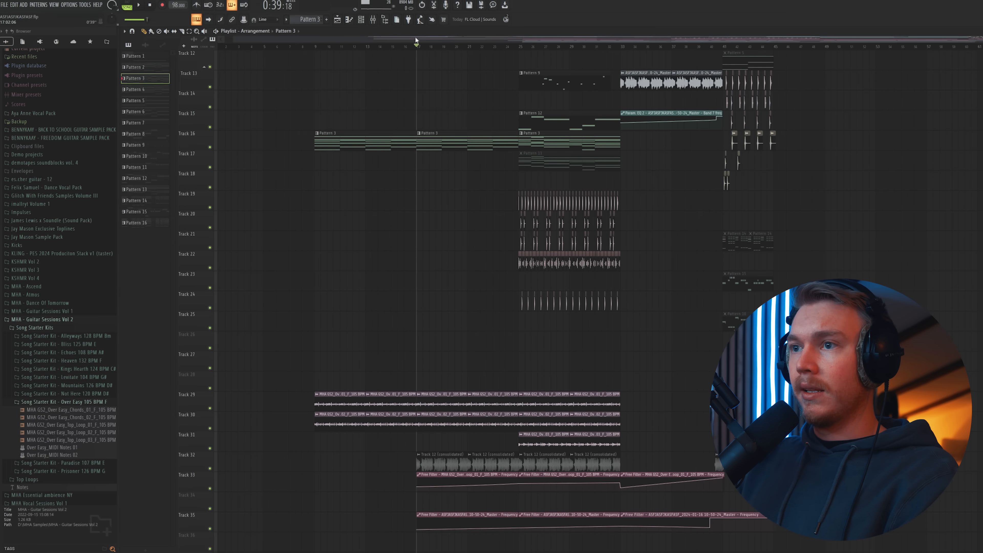
{"action": "key", "text": "F9"}
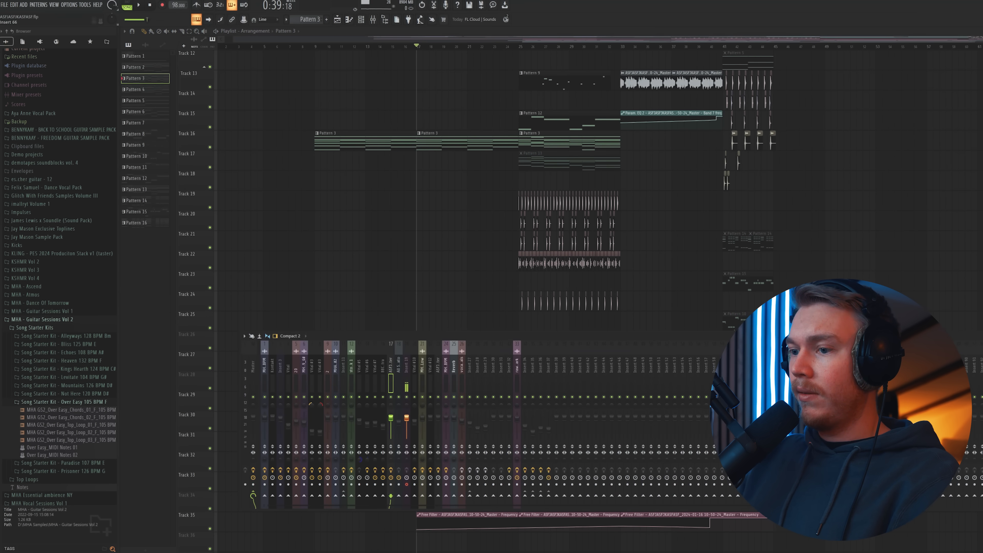
{"action": "key", "text": "F9"}
{"action": "scroll", "coordinate": [665, 226], "scroll_direction": "down", "scroll_amount": 4}
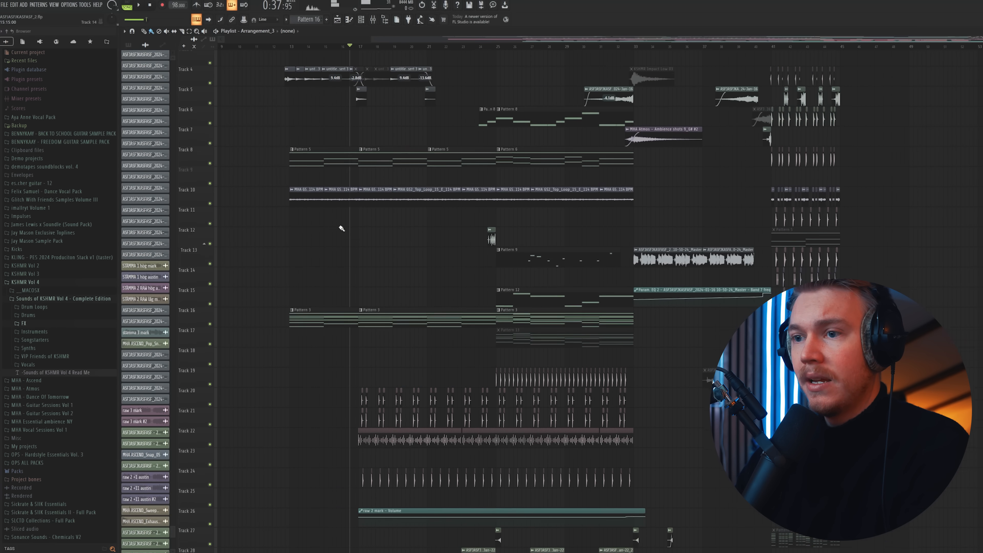
Step: Play through Arrangement_3 and examine its instrument, lead vocal and harmony tracks
{"action": "scroll", "coordinate": [301, 77], "scroll_direction": "up", "scroll_amount": 1}
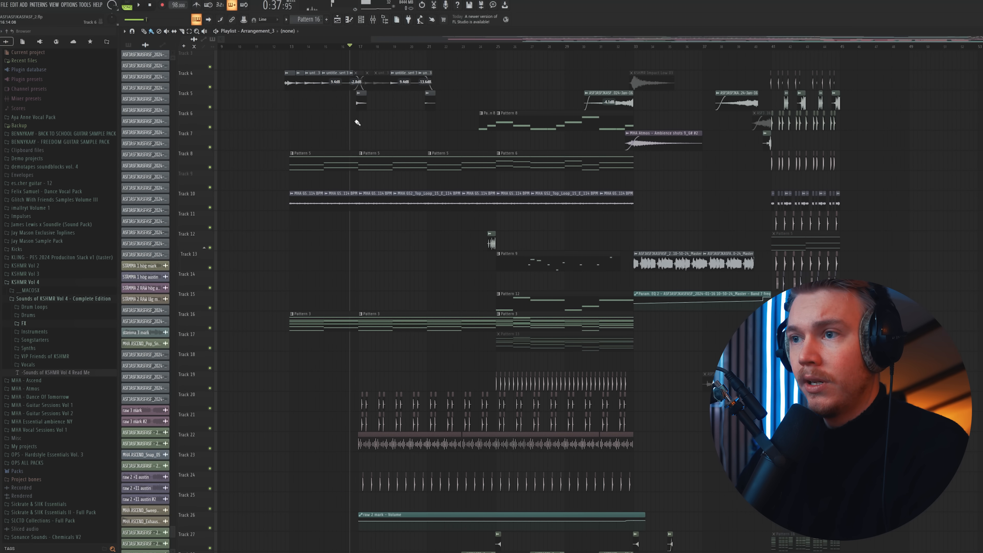
{"action": "scroll", "coordinate": [488, 80], "scroll_direction": "down", "scroll_amount": 8}
{"action": "scroll", "coordinate": [379, 115], "scroll_direction": "down", "scroll_amount": 4}
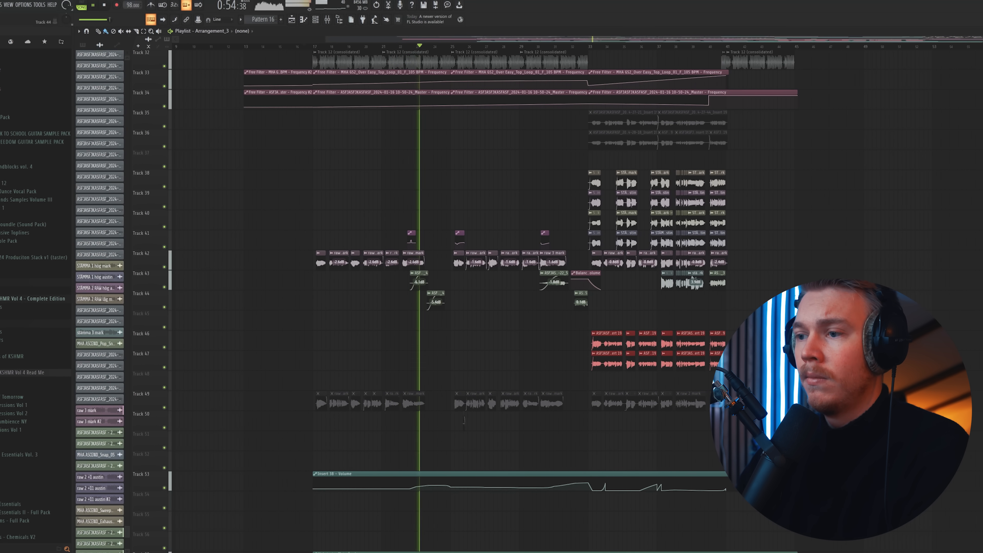
{"action": "scroll", "coordinate": [476, 298], "scroll_direction": "down", "scroll_amount": 1}
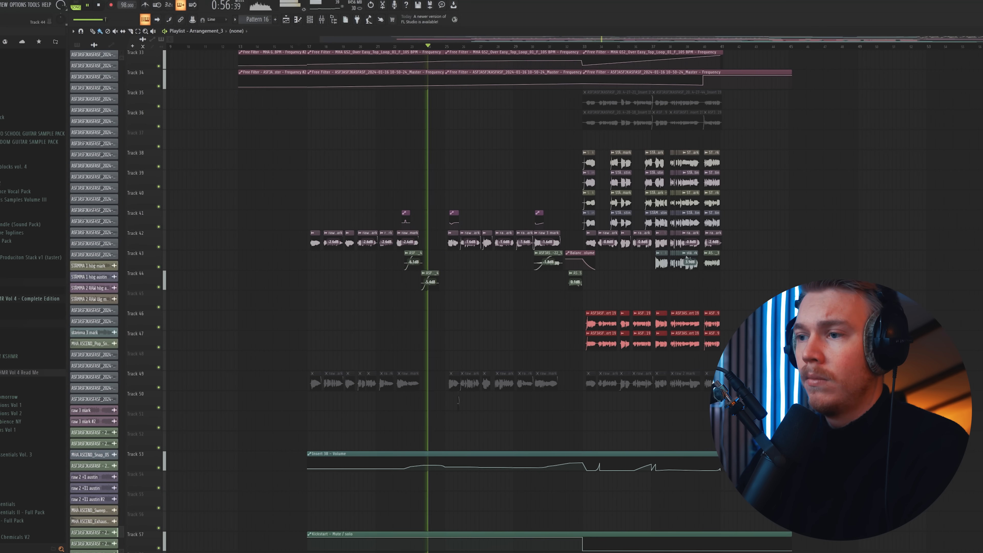
{"action": "scroll", "coordinate": [476, 298], "scroll_direction": "up", "scroll_amount": 3}
{"action": "scroll", "coordinate": [820, 266], "scroll_direction": "up", "scroll_amount": 2}
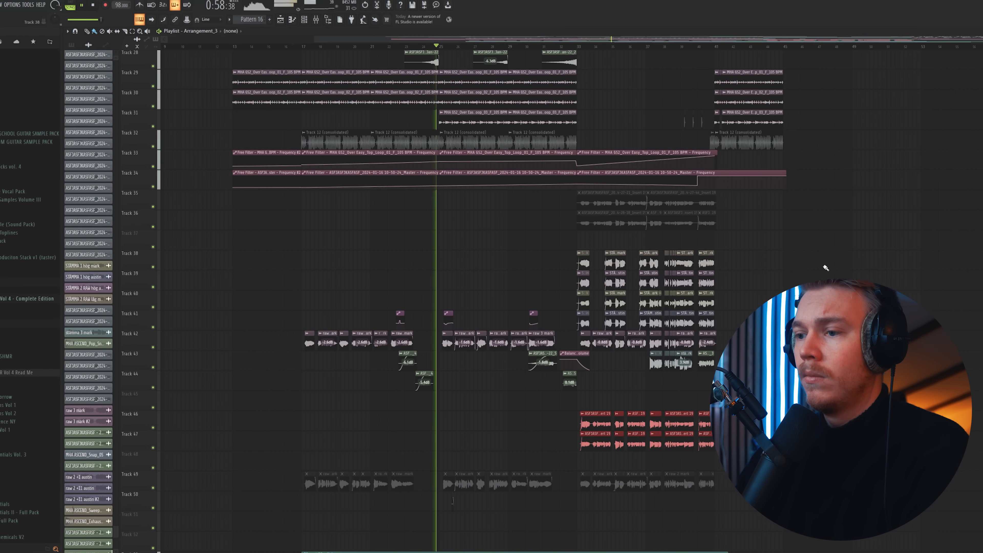
{"action": "scroll", "coordinate": [449, 334], "scroll_direction": "down", "scroll_amount": 13}
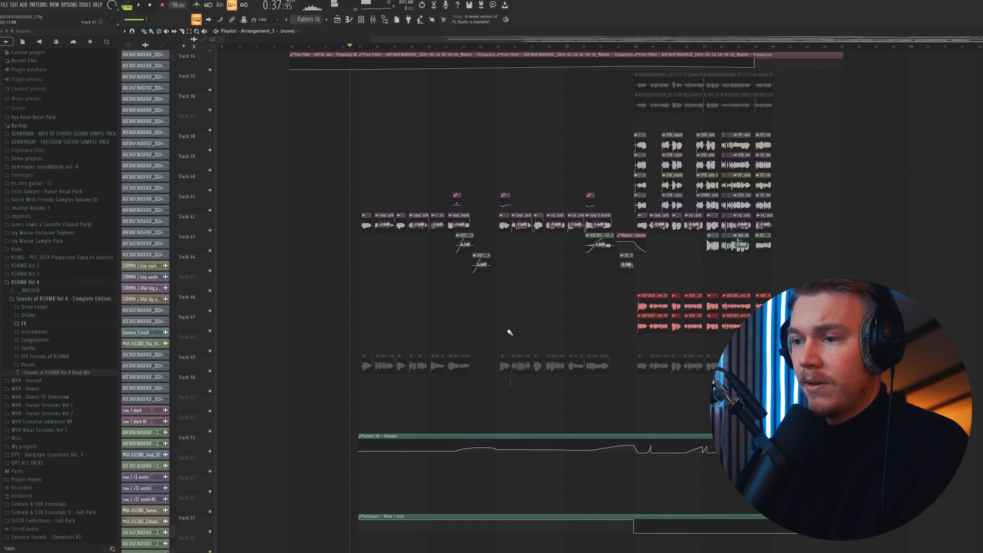
Step: Solo the raw 2 +11 austin and raw 2 +1 austin vocals on Tracks 61 and 62 and play them
{"action": "scroll", "coordinate": [454, 373], "scroll_direction": "down", "scroll_amount": 4}
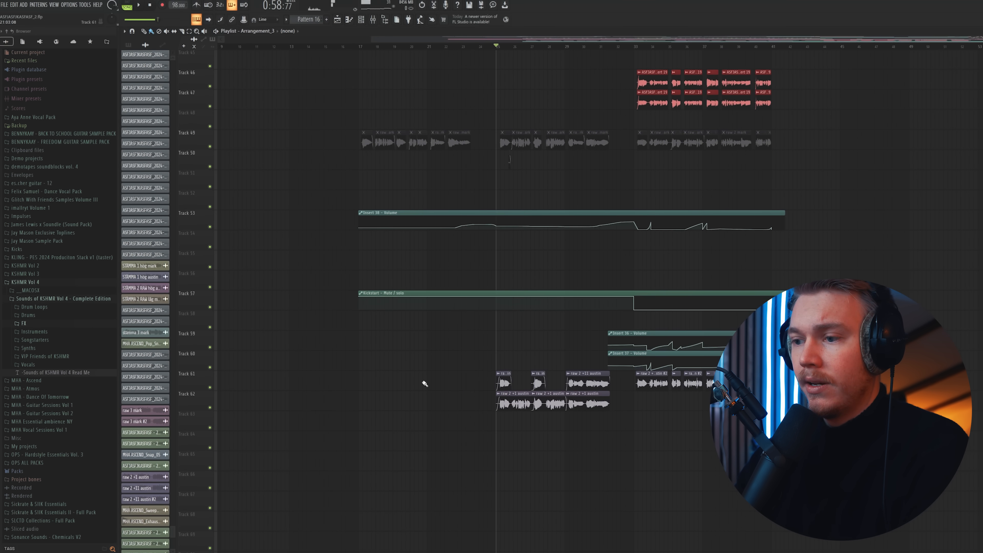
{"action": "right_click", "coordinate": [210, 409]}
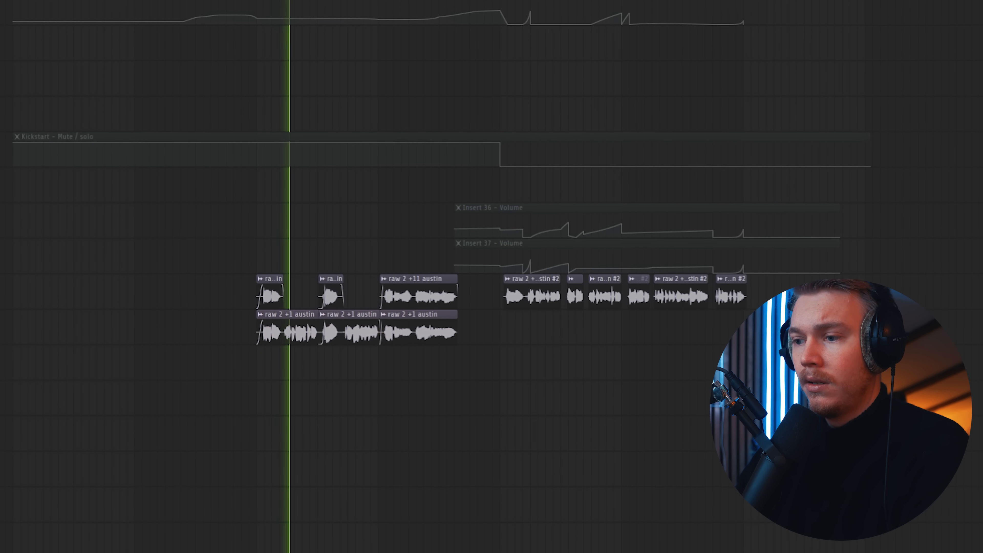
{"action": "key", "text": "space"}
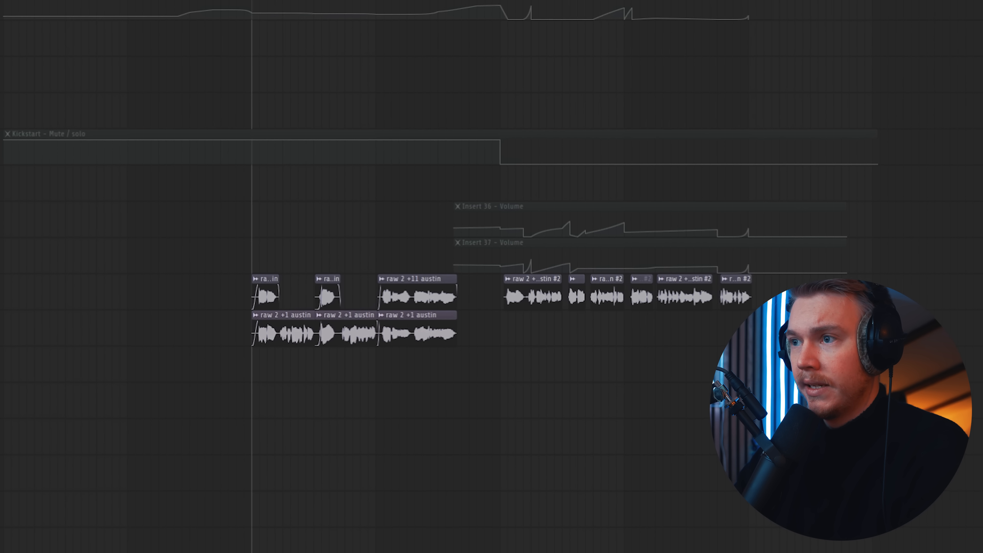
{"action": "key", "text": "space"}
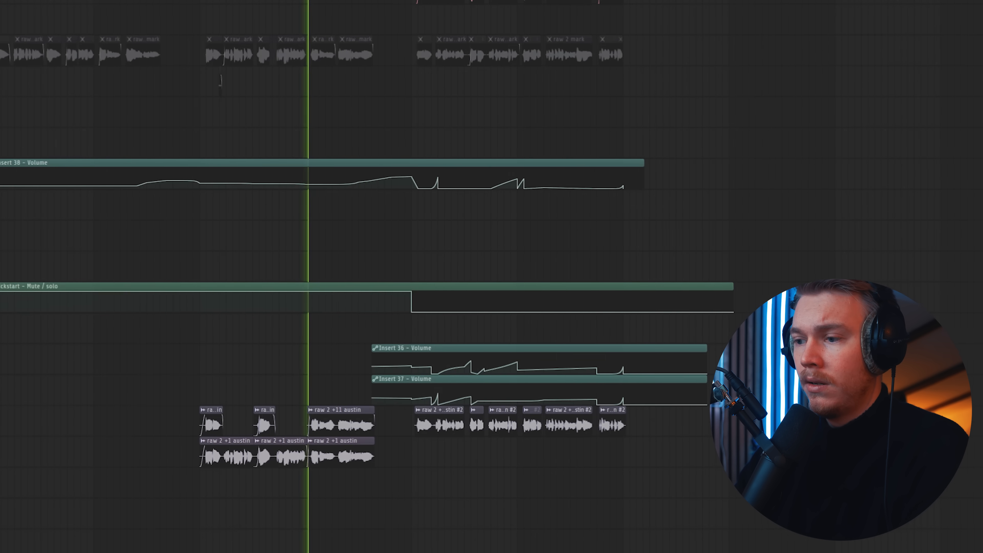
Step: Play the full arrangement from just before bar 33, where the stacked harmony vocals start
{"action": "scroll", "coordinate": [212, 459], "scroll_direction": "up", "scroll_amount": 8}
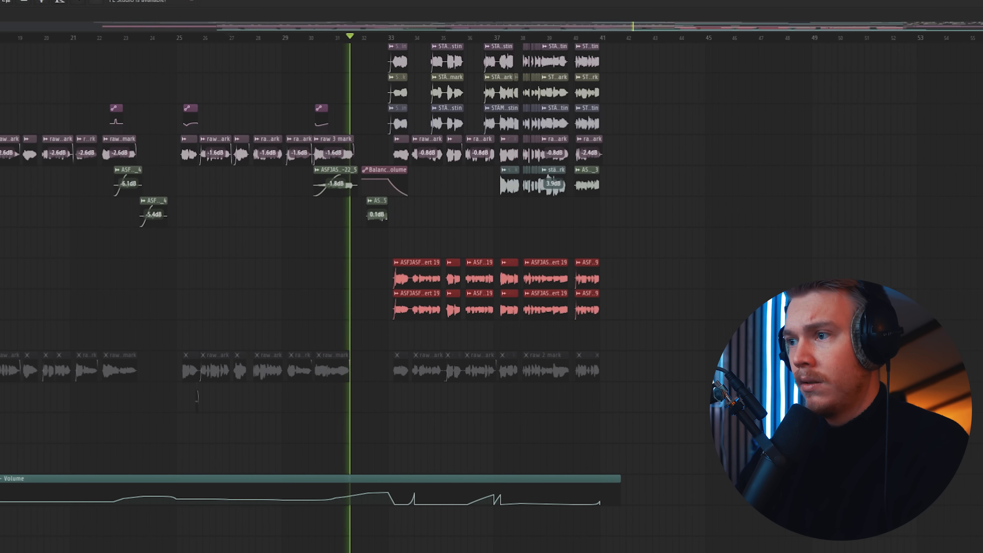
{"action": "key", "text": "space"}
{"action": "scroll", "coordinate": [310, 291], "scroll_direction": "up", "scroll_amount": 1}
{"action": "scroll", "coordinate": [465, 271], "scroll_direction": "up", "scroll_amount": 2}
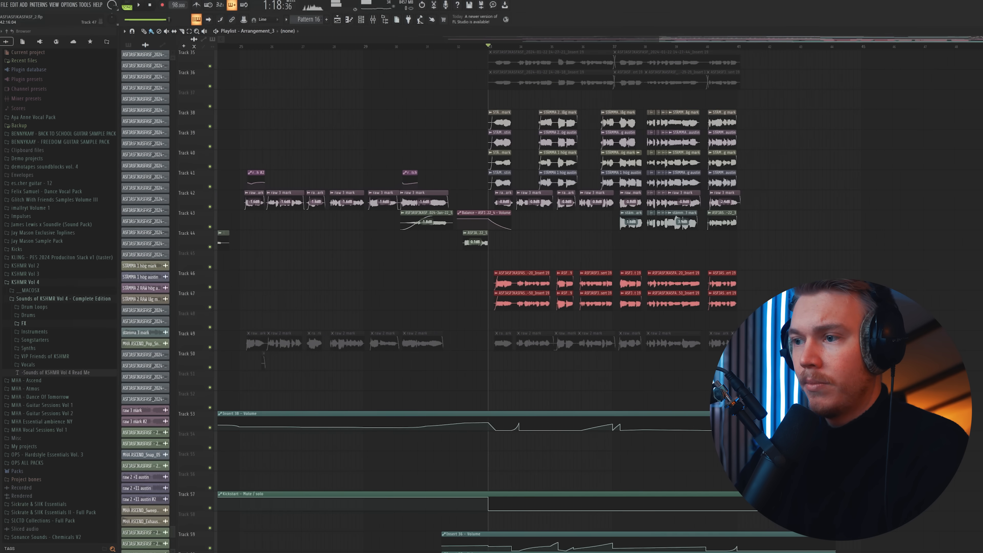
{"action": "scroll", "coordinate": [465, 271], "scroll_direction": "up", "scroll_amount": 7}
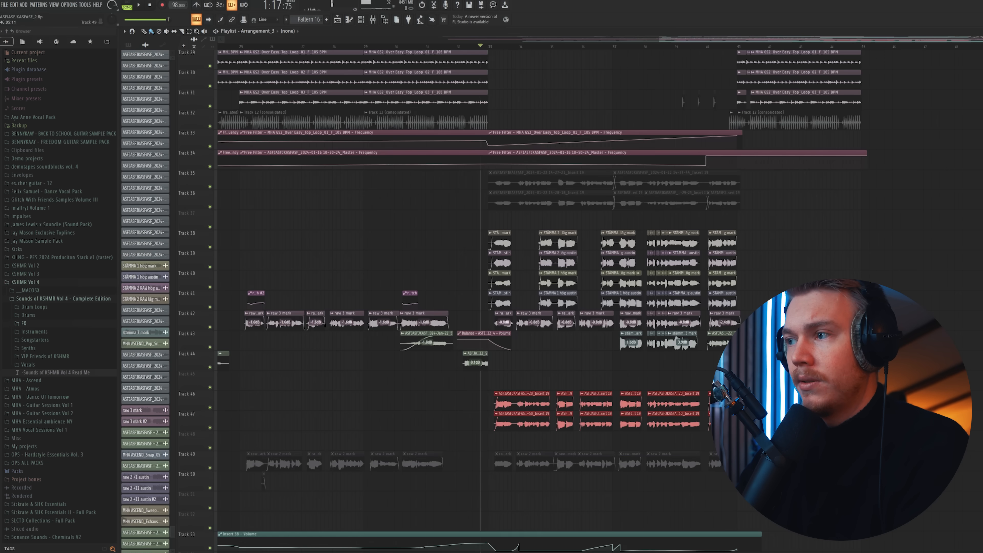
{"action": "key", "text": "space"}
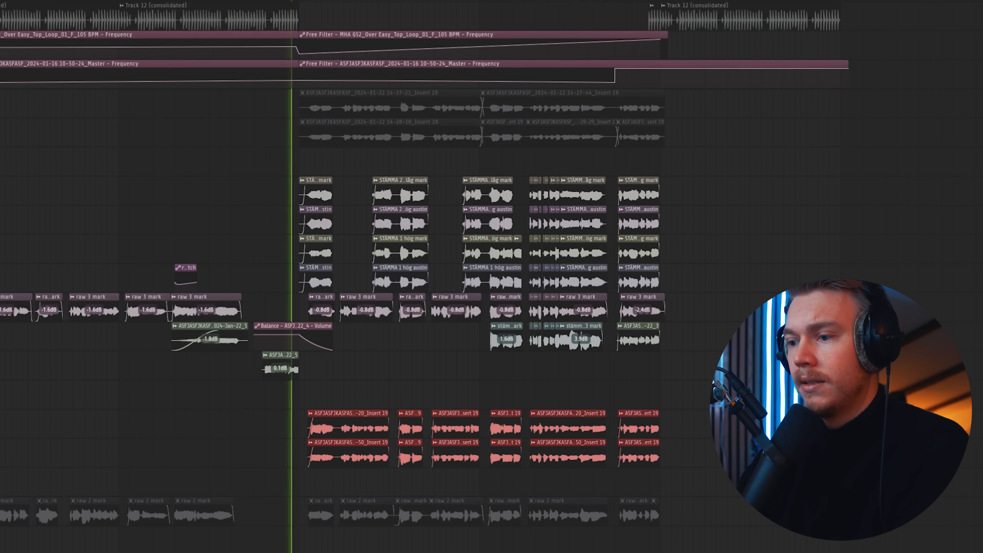
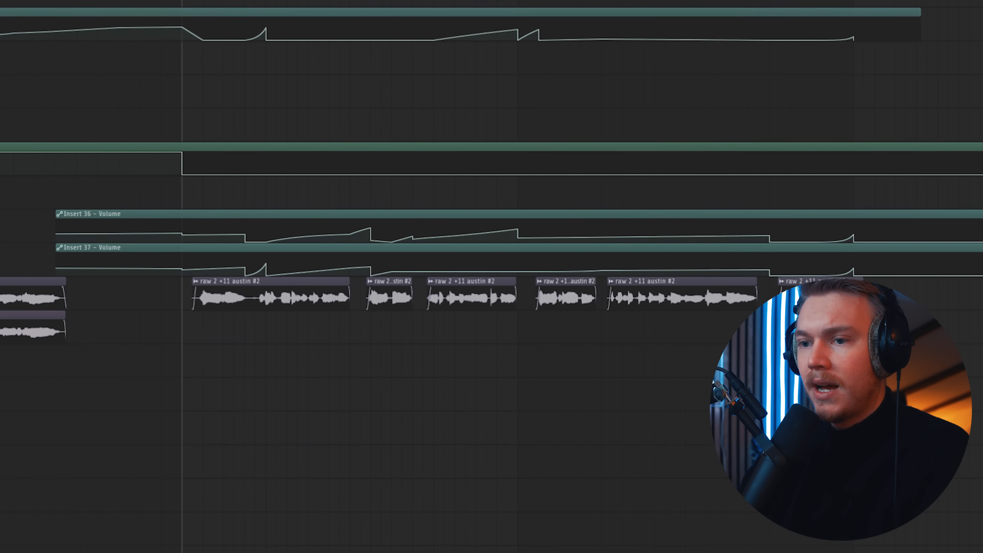
Step: Play the soloed raw 2 +11 austin #2 vocal on Track 61 and compare it with the harmony tracks
{"action": "key", "text": "space"}
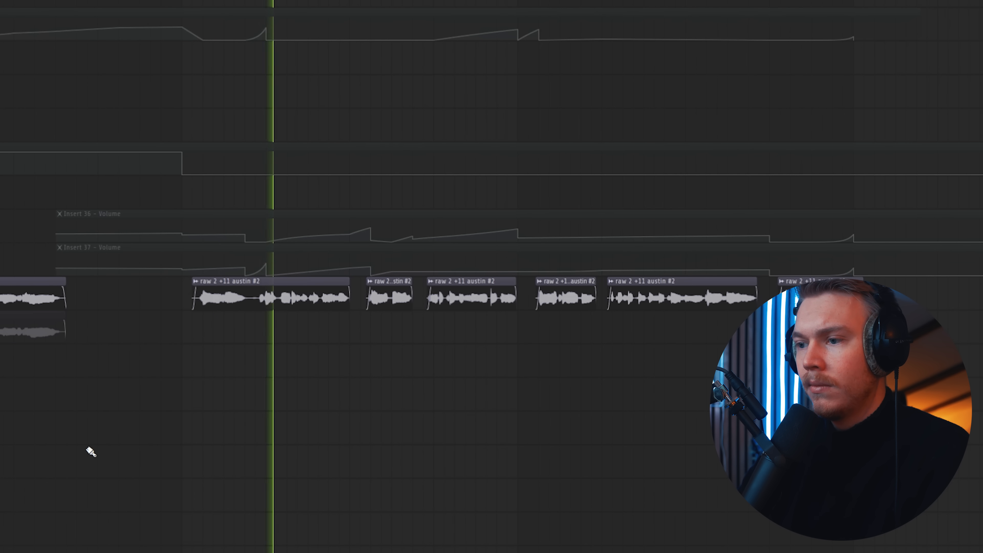
{"action": "key", "text": "space"}
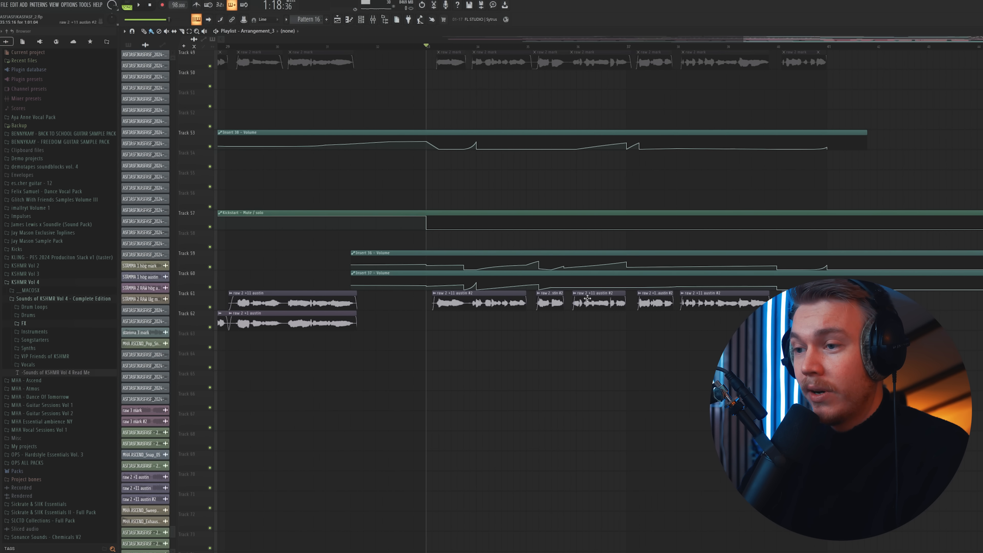
{"action": "scroll", "coordinate": [477, 340], "scroll_direction": "up", "scroll_amount": 5}
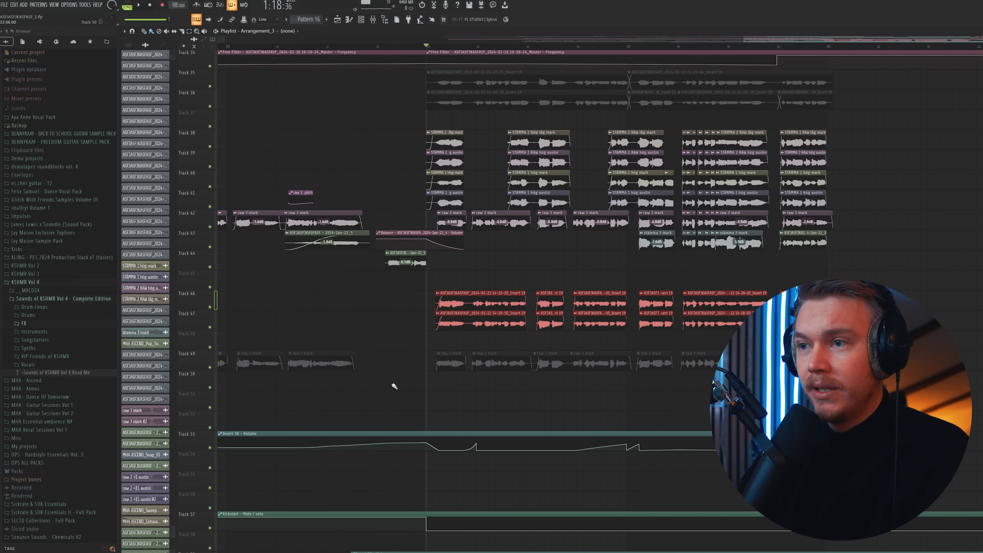
{"action": "scroll", "coordinate": [394, 386], "scroll_direction": "down", "scroll_amount": 4}
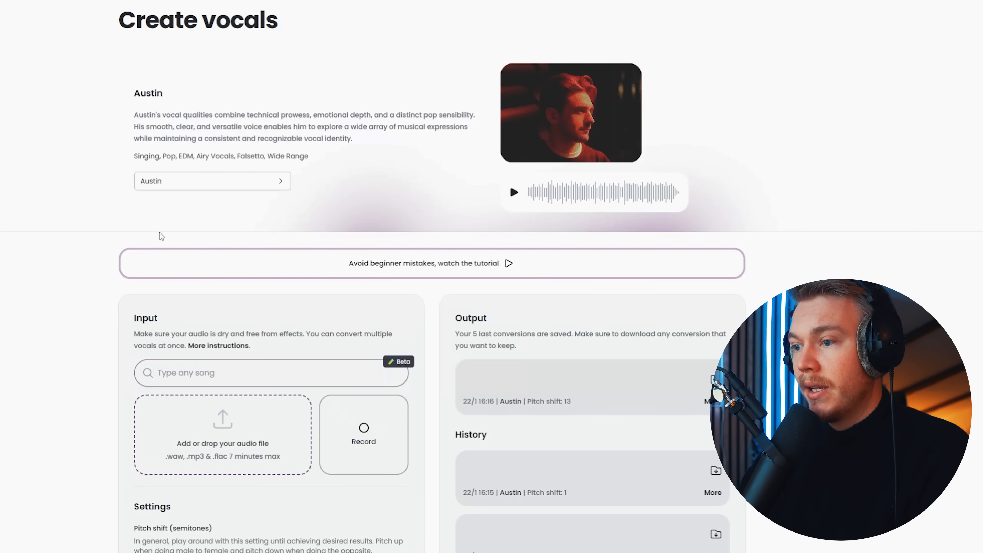
Step: On the vocal conversion website, set the pitch shift for the Austin voice to 12 semitones
{"action": "scroll", "coordinate": [307, 358], "scroll_direction": "down", "scroll_amount": 8}
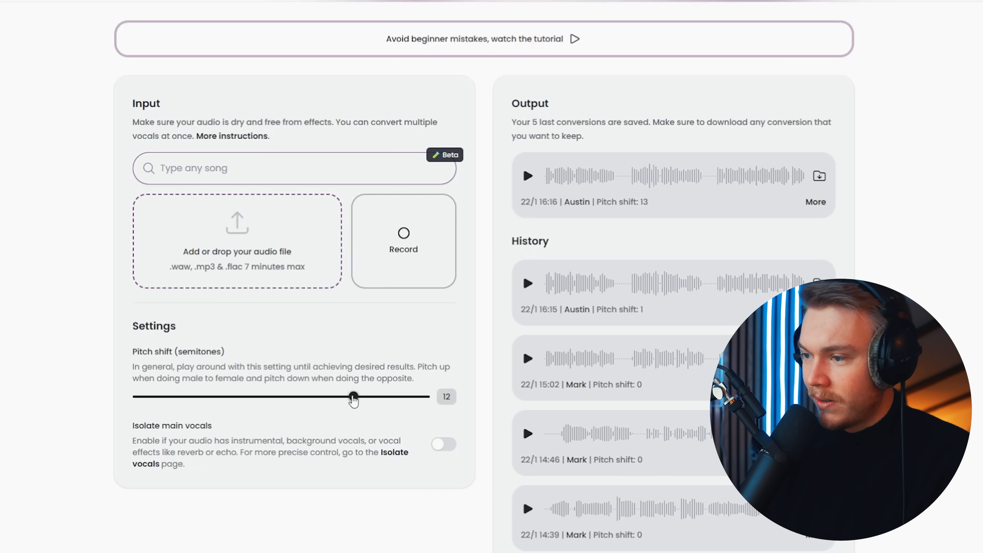
{"action": "scroll", "coordinate": [45, 332], "scroll_direction": "up", "scroll_amount": 3}
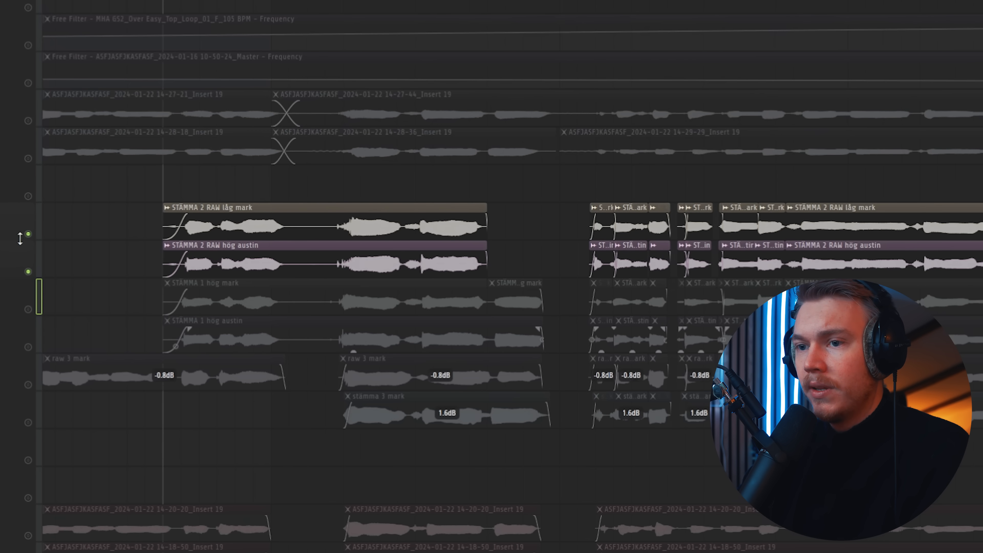
Step: Play the STÄMMA 2 RAW låg mark harmony alone, then solo and play STÄMMA 2 RAW hög austin
{"action": "left_click", "coordinate": [27, 271]}
{"action": "key", "text": "space"}
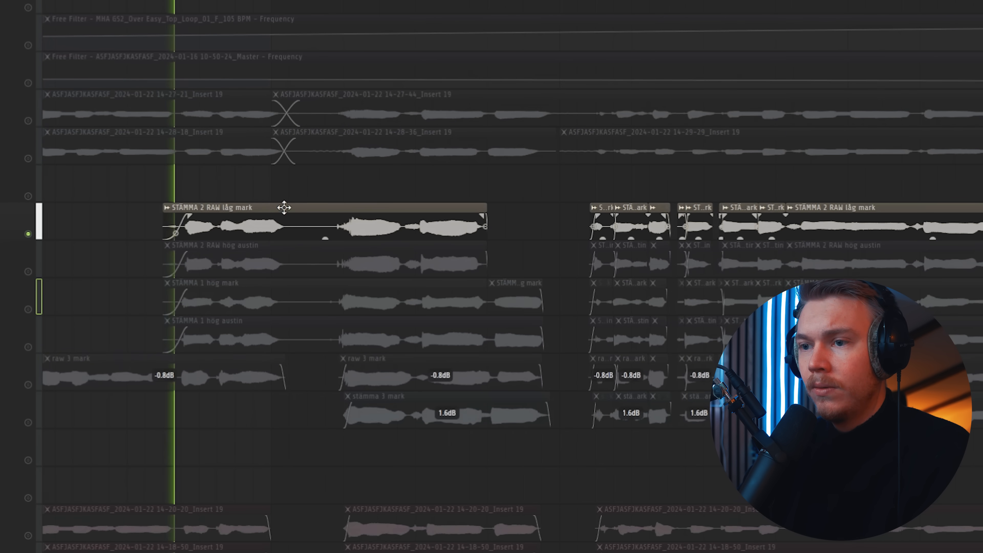
{"action": "key", "text": "space"}
{"action": "right_click", "coordinate": [28, 271]}
{"action": "key", "text": "space"}
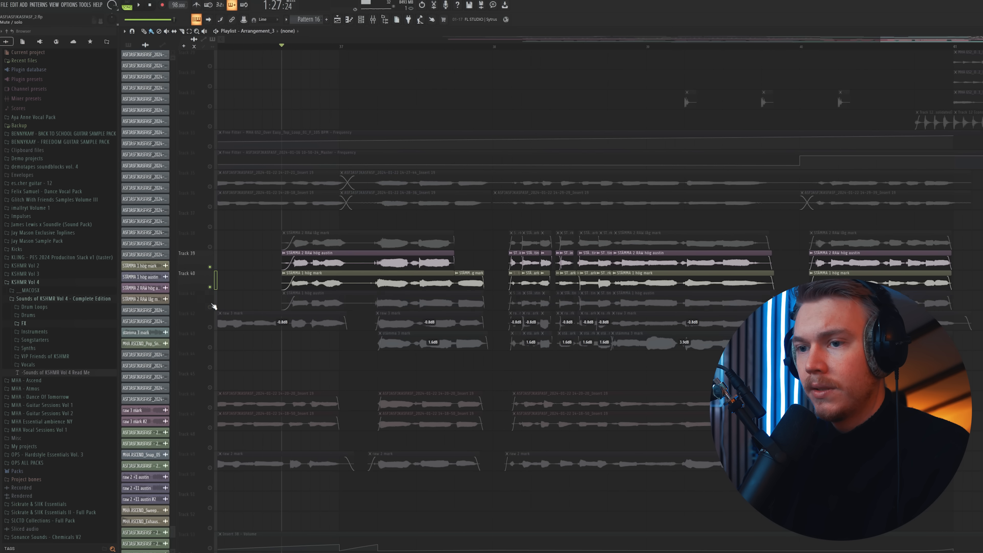
Step: Unmute the harmonies on Tracks 38 and 41 and play all four STÄMMA tracks together
{"action": "left_click", "coordinate": [209, 307]}
{"action": "left_click", "coordinate": [210, 246]}
{"action": "key", "text": "space"}
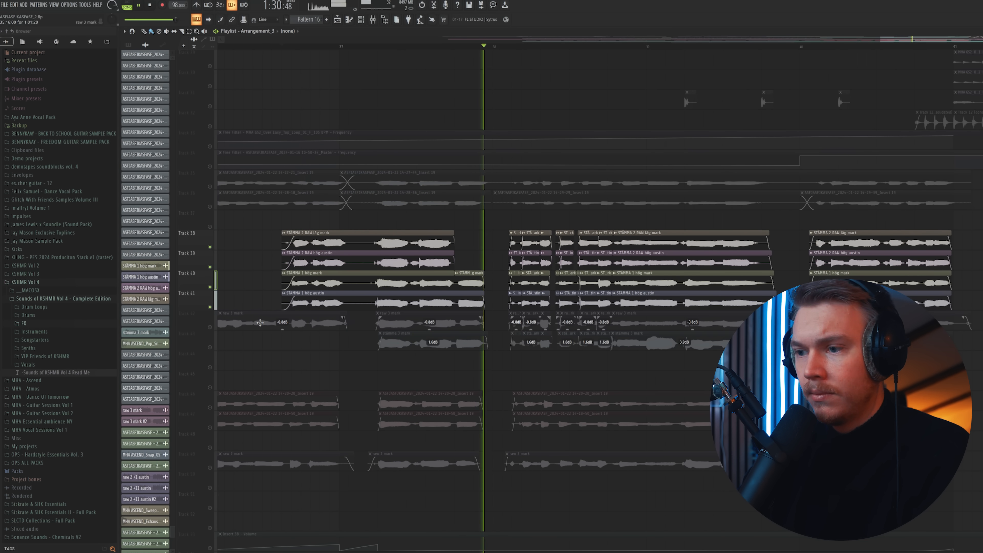
{"action": "key", "text": "space"}
{"action": "scroll", "coordinate": [477, 311], "scroll_direction": "down", "scroll_amount": 1}
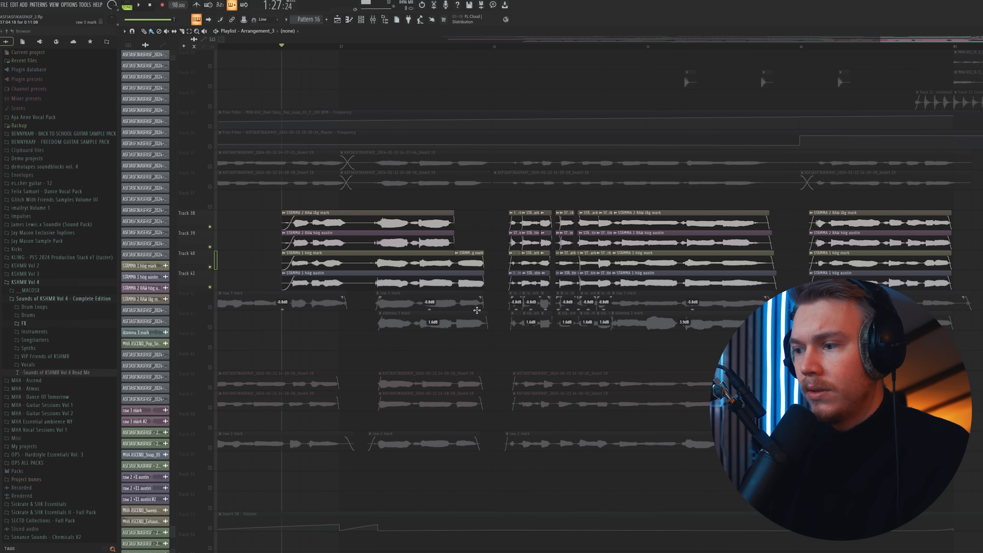
Step: Solo the stämma 3 mark harmony on Track 43 and play it
{"action": "left_click", "coordinate": [218, 327]}
{"action": "key", "text": "space"}
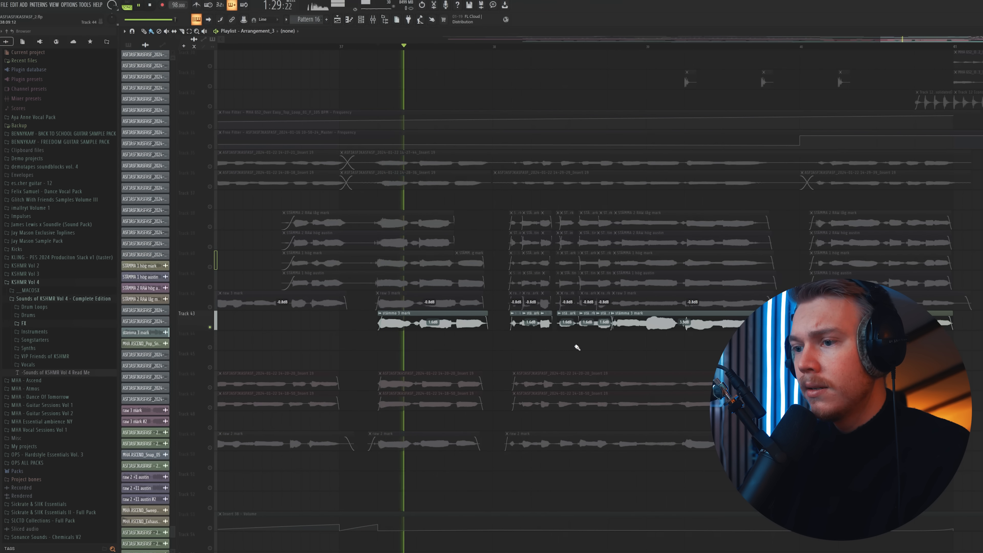
{"action": "scroll", "coordinate": [581, 344], "scroll_direction": "down", "scroll_amount": 1}
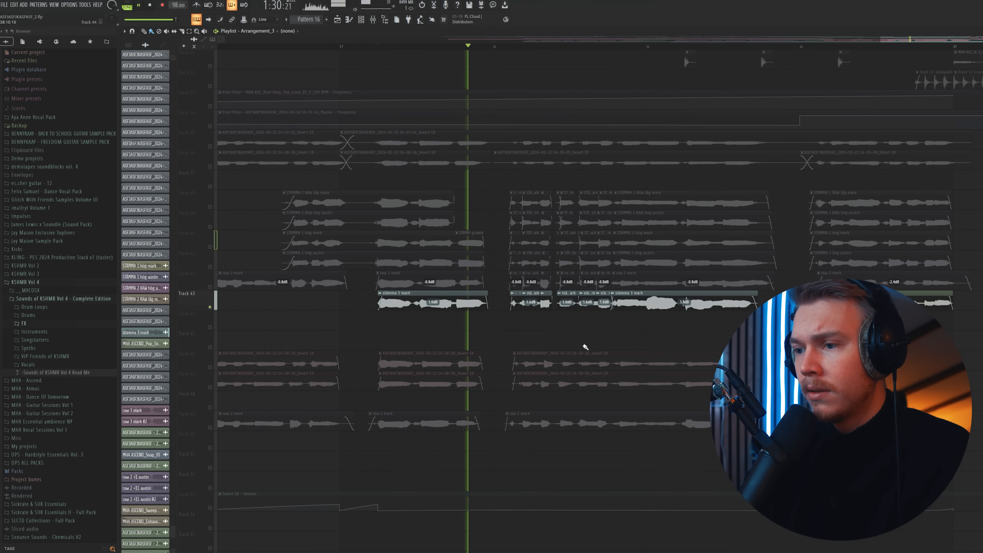
{"action": "scroll", "coordinate": [586, 336], "scroll_direction": "down", "scroll_amount": 1}
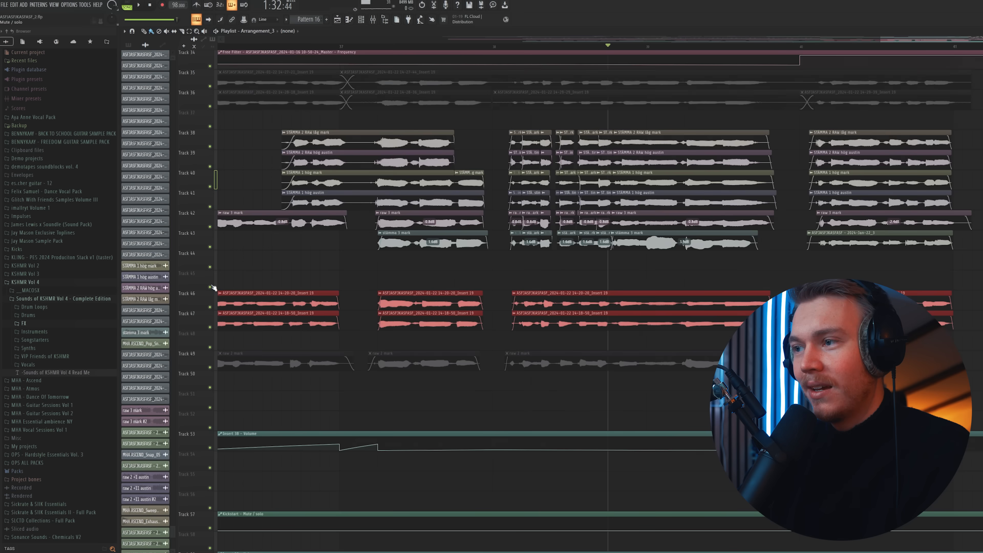
Step: Play the raw 3 mark verse vocal on Track 42 with the mixer open
{"action": "scroll", "coordinate": [760, 155], "scroll_direction": "up", "scroll_amount": 8}
{"action": "scroll", "coordinate": [760, 196], "scroll_direction": "down", "scroll_amount": 5}
{"action": "scroll", "coordinate": [588, 190], "scroll_direction": "down", "scroll_amount": 3}
{"action": "scroll", "coordinate": [521, 274], "scroll_direction": "down", "scroll_amount": 8}
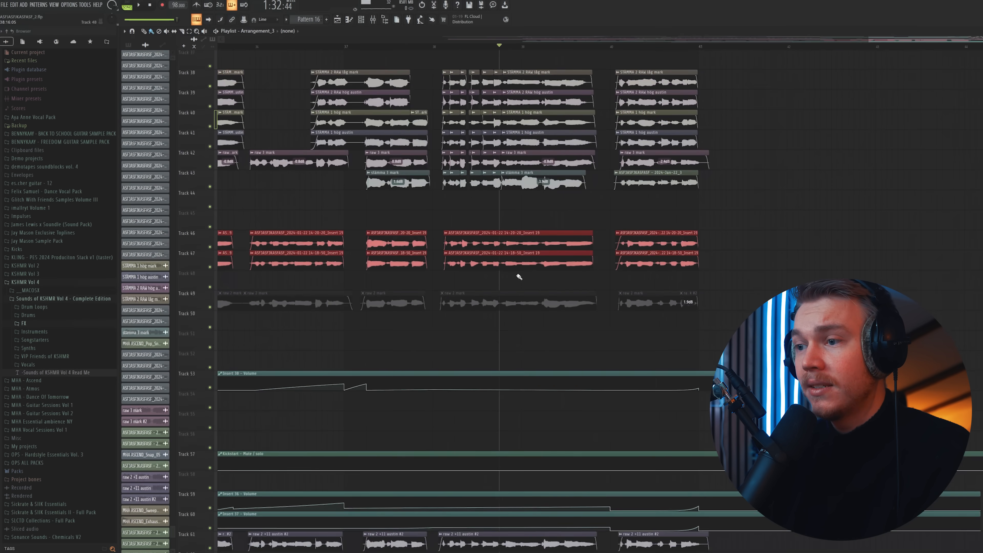
{"action": "scroll", "coordinate": [489, 252], "scroll_direction": "down", "scroll_amount": 4}
{"action": "scroll", "coordinate": [494, 211], "scroll_direction": "up", "scroll_amount": 3}
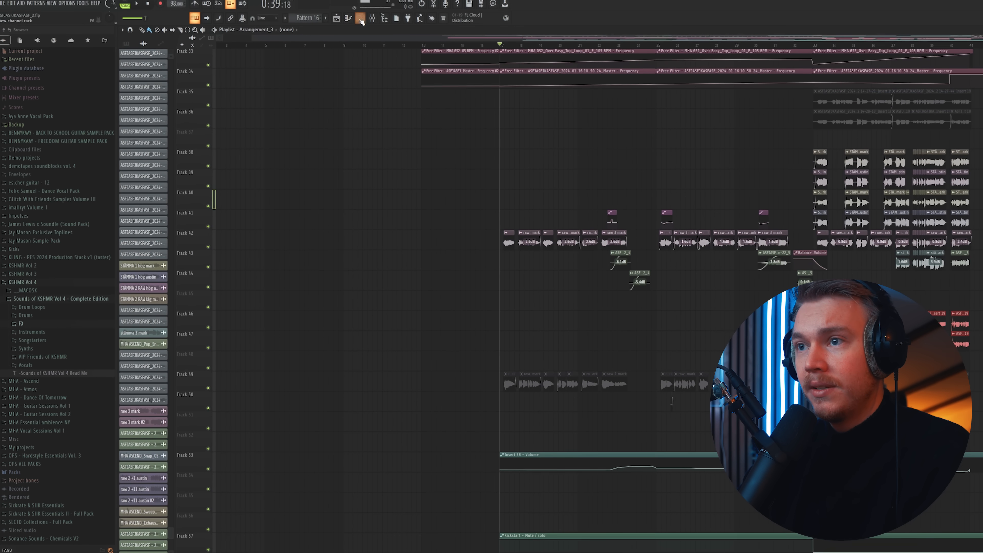
{"action": "left_click", "coordinate": [372, 18]}
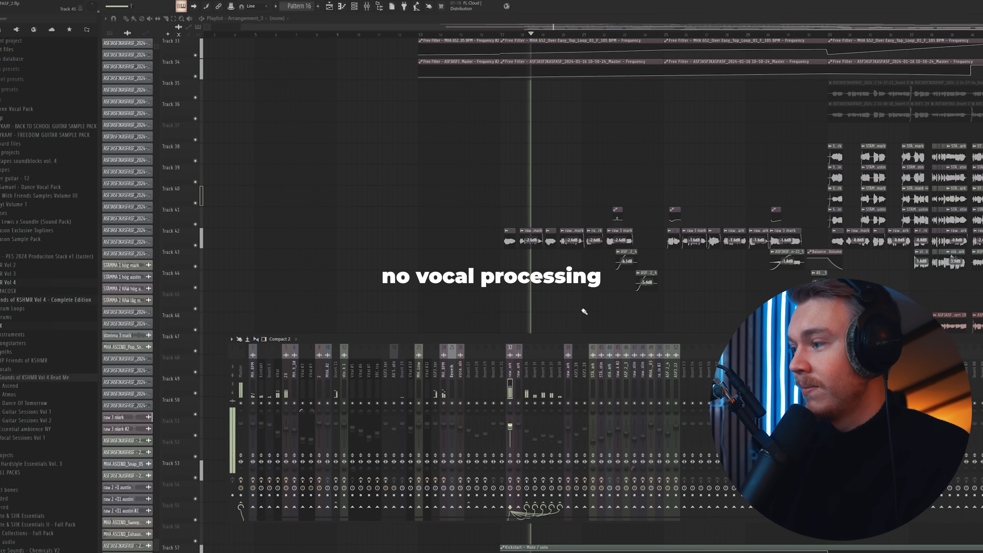
{"action": "key", "text": "space"}
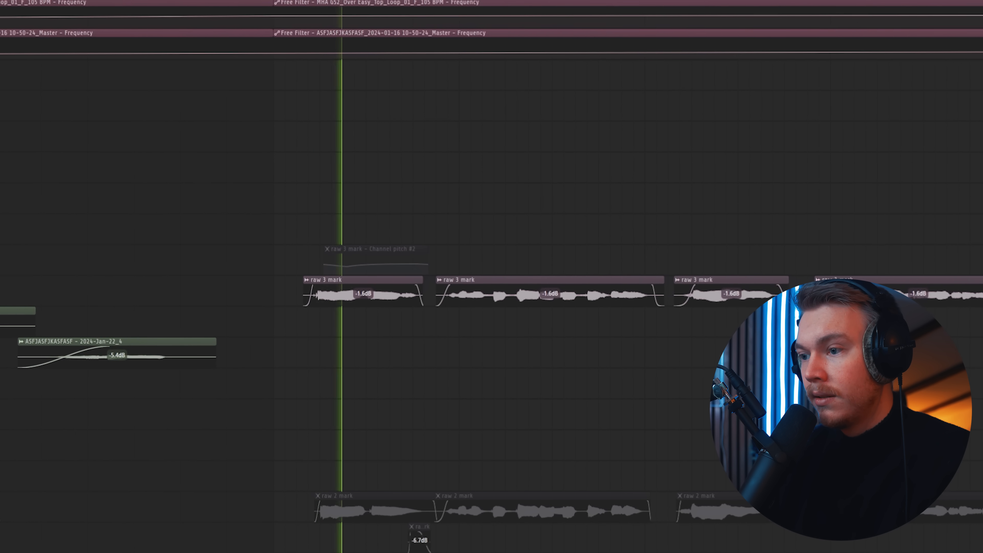
Step: Stop playback and unmute the raw 3 mark - Channel pitch #2 automation clip above the verse vocal
{"action": "key", "text": "space"}
{"action": "left_click", "coordinate": [327, 248]}
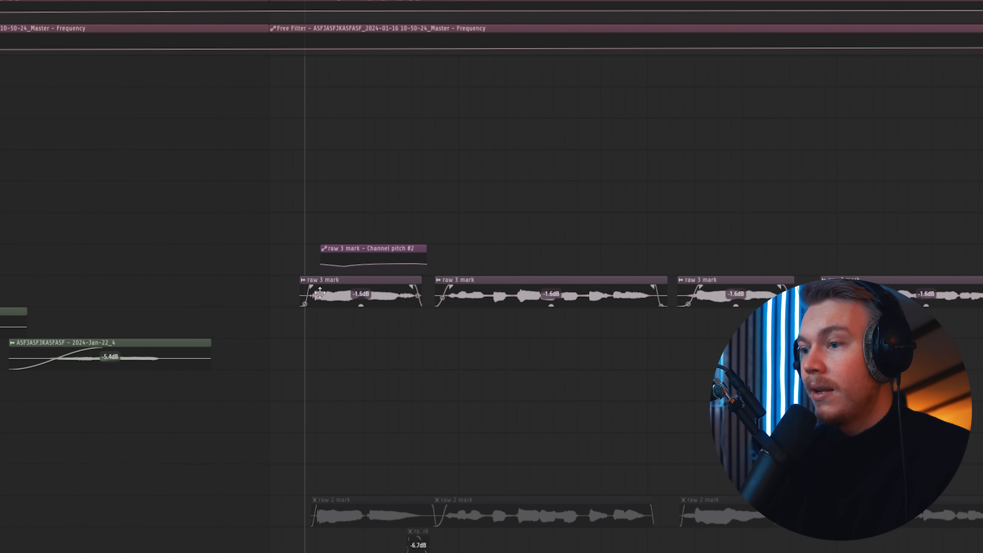
{"action": "mouse_move", "coordinate": [327, 262]}
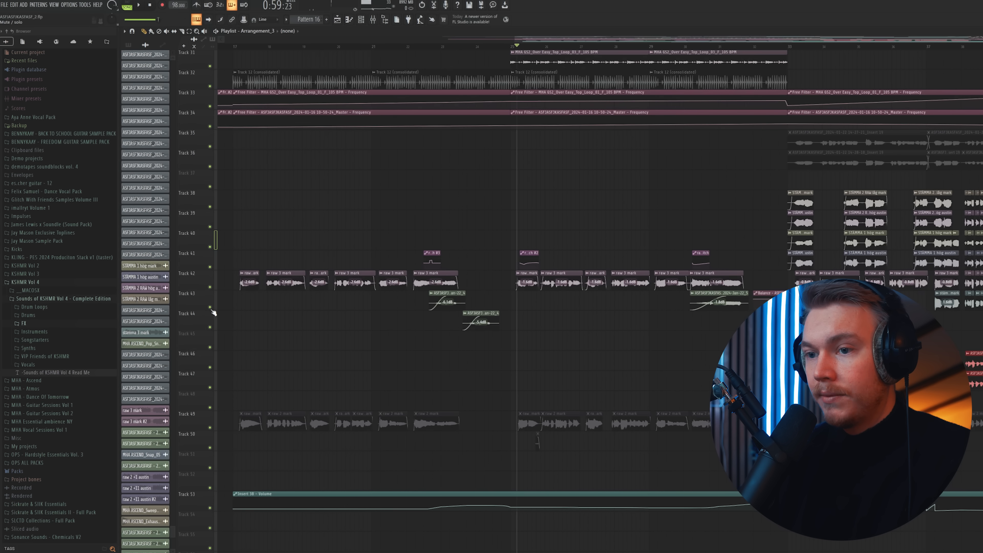
Step: Solo Tracks 43 and 44, play the 2024-Jan-22_4 clip, and show its sample settings and mixer insert
{"action": "right_click", "coordinate": [210, 308]}
{"action": "left_click", "coordinate": [210, 326]}
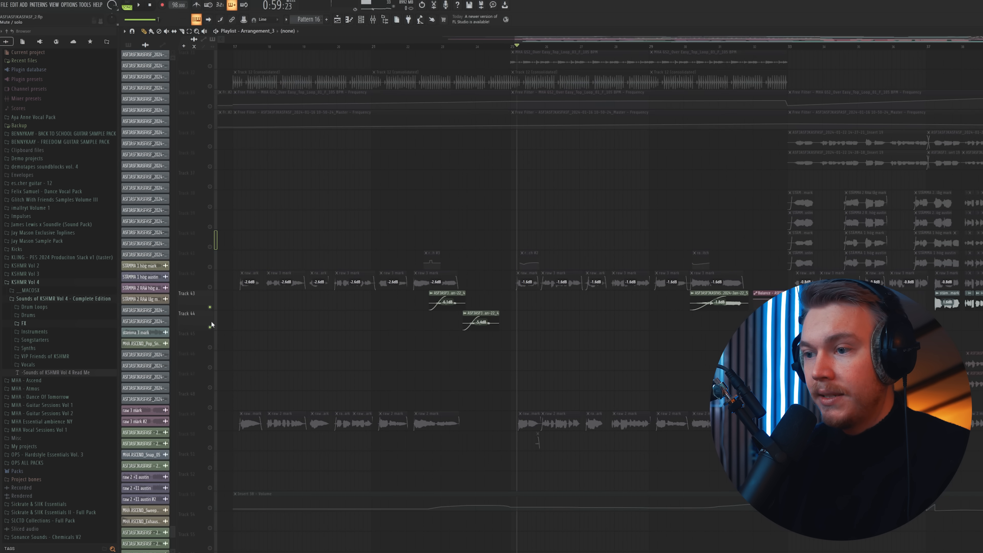
{"action": "double_click", "coordinate": [460, 302]}
{"action": "key", "text": "space"}
{"action": "key", "text": "F9"}
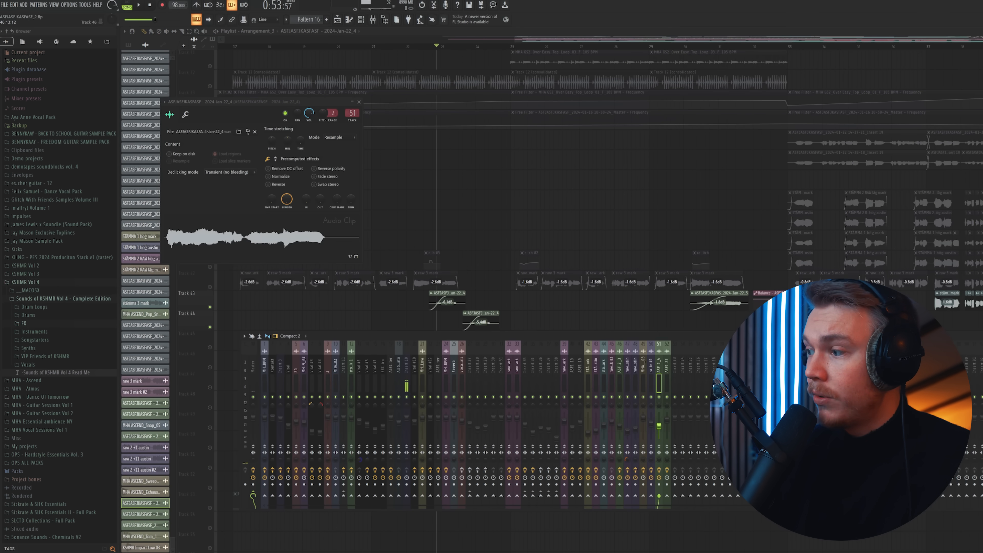
Step: Open the Pitch Shifter and Fruity parametric EQ 2 on the 2024-Jan-22_4 insert to examine its effect chain
{"action": "left_click", "coordinate": [178, 74]}
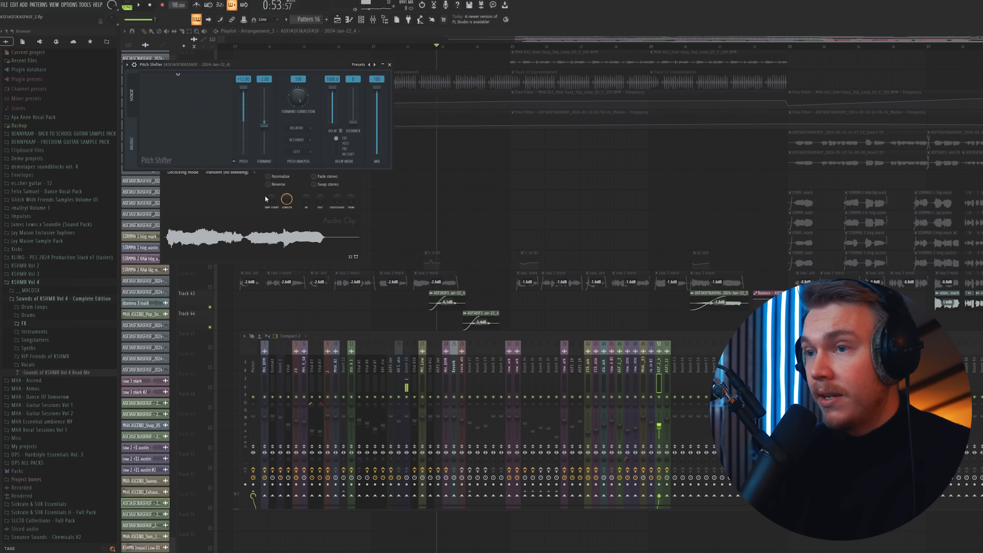
{"action": "left_click", "coordinate": [178, 81]}
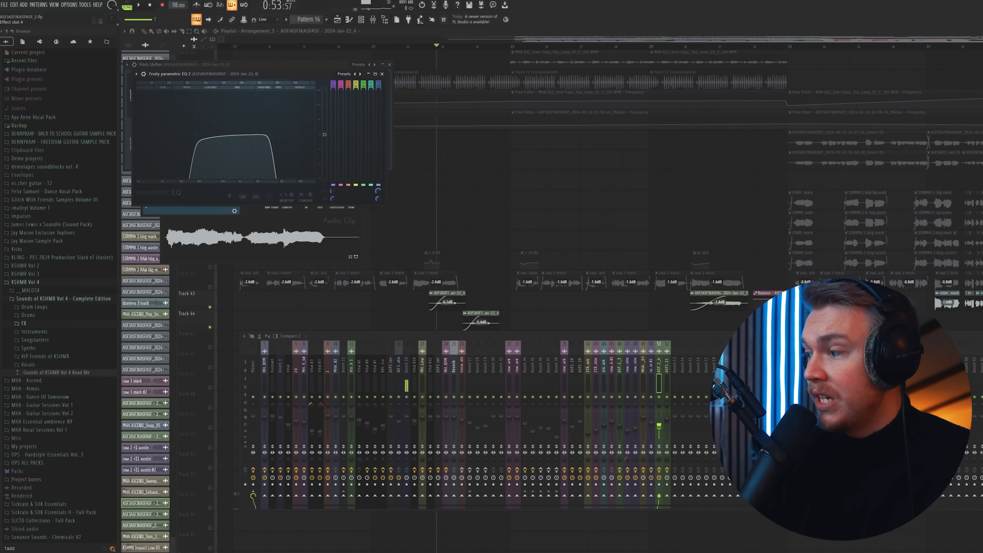
{"action": "left_click", "coordinate": [178, 89]}
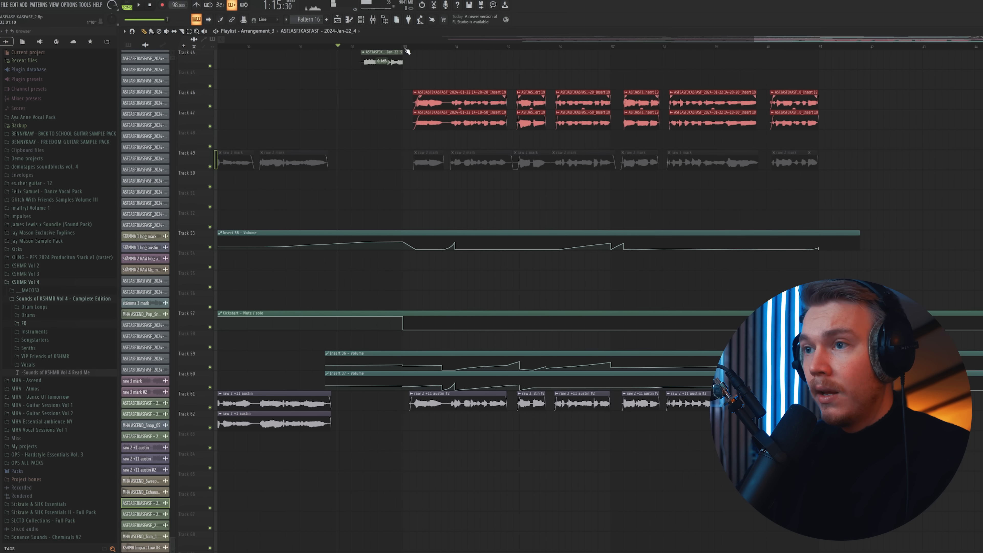
Step: Review the arrangement's instrument, drum and vocal tracks, briefly marking the section starting at bar 41 and clearing the selection
{"action": "scroll", "coordinate": [439, 363], "scroll_direction": "up", "scroll_amount": 6}
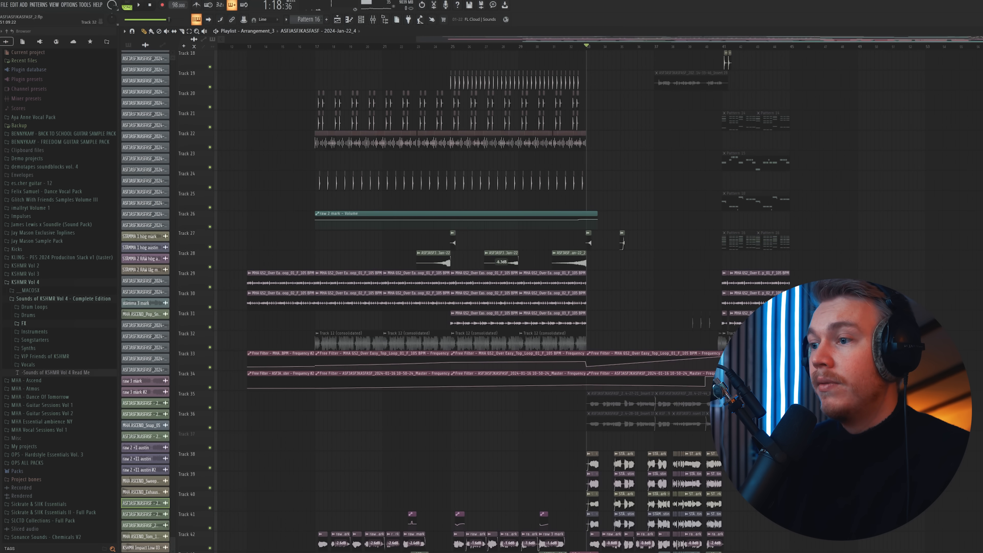
{"action": "scroll", "coordinate": [902, 343], "scroll_direction": "up", "scroll_amount": 9}
{"action": "scroll", "coordinate": [921, 341], "scroll_direction": "down", "scroll_amount": 1}
{"action": "scroll", "coordinate": [503, 240], "scroll_direction": "down", "scroll_amount": 6}
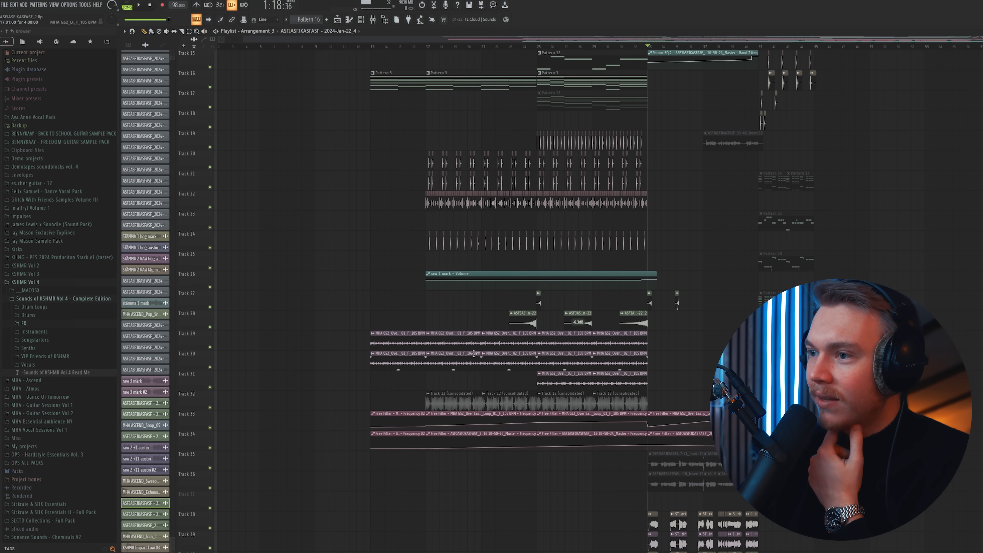
{"action": "scroll", "coordinate": [570, 279], "scroll_direction": "up", "scroll_amount": 14}
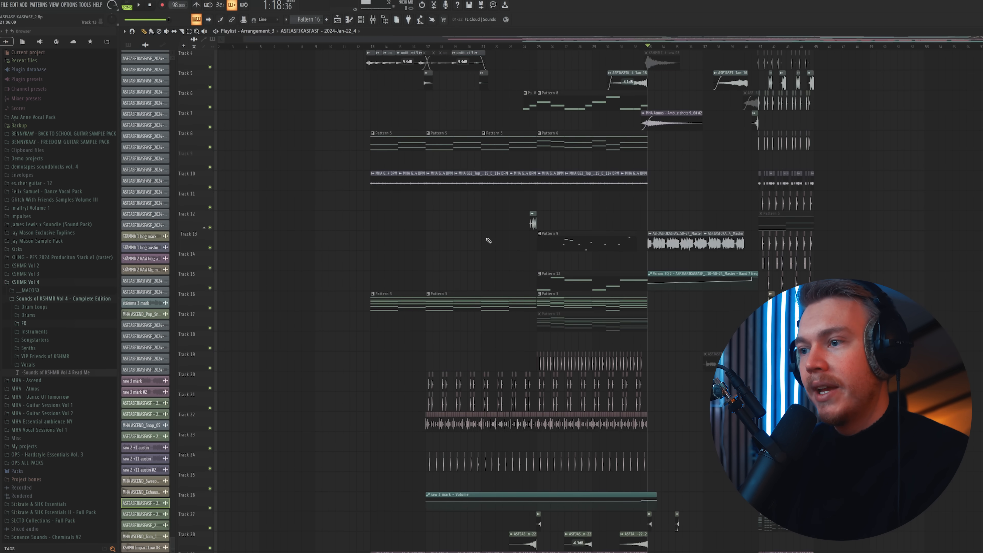
{"action": "left_click_drag", "start_coordinate": [372, 48], "coordinate": [841, 64]}
{"action": "scroll", "coordinate": [720, 40], "scroll_direction": "up", "scroll_amount": 3}
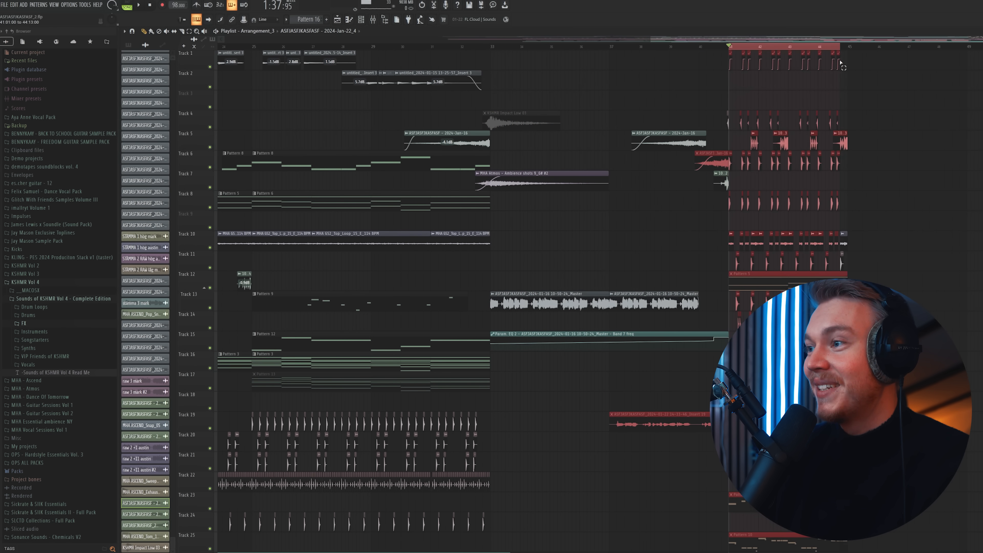
{"action": "left_click", "coordinate": [851, 62]}
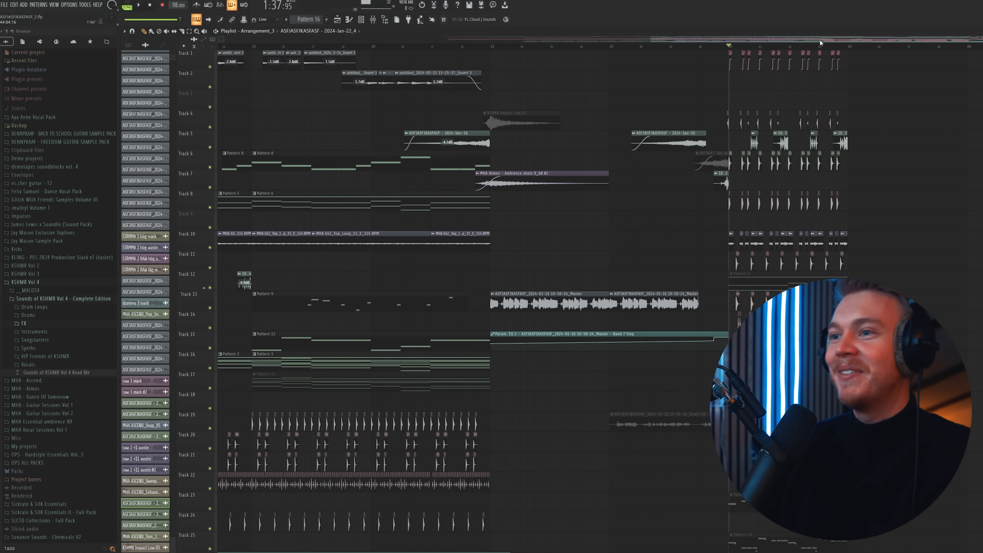
{"action": "scroll", "coordinate": [821, 41], "scroll_direction": "up", "scroll_amount": 1}
{"action": "scroll", "coordinate": [968, 198], "scroll_direction": "down", "scroll_amount": 8}
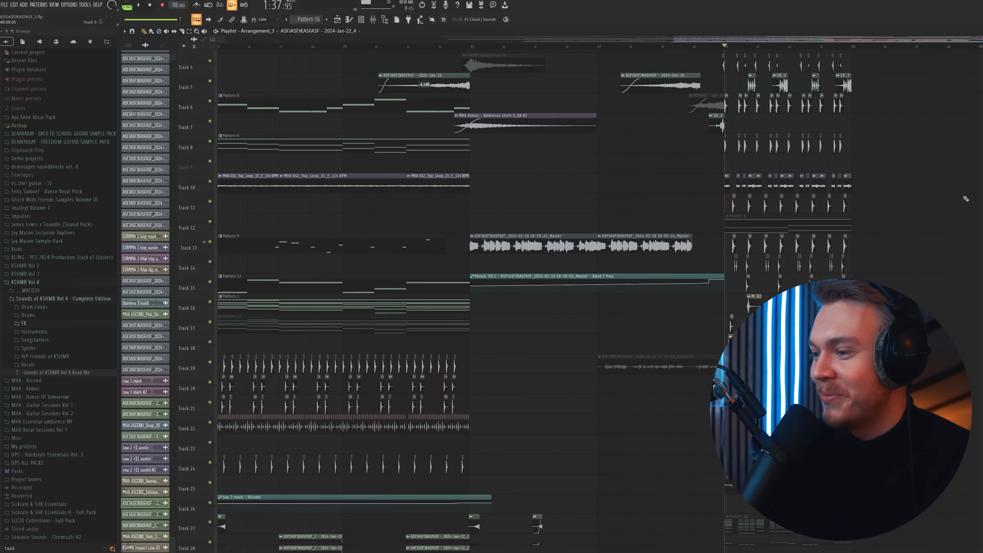